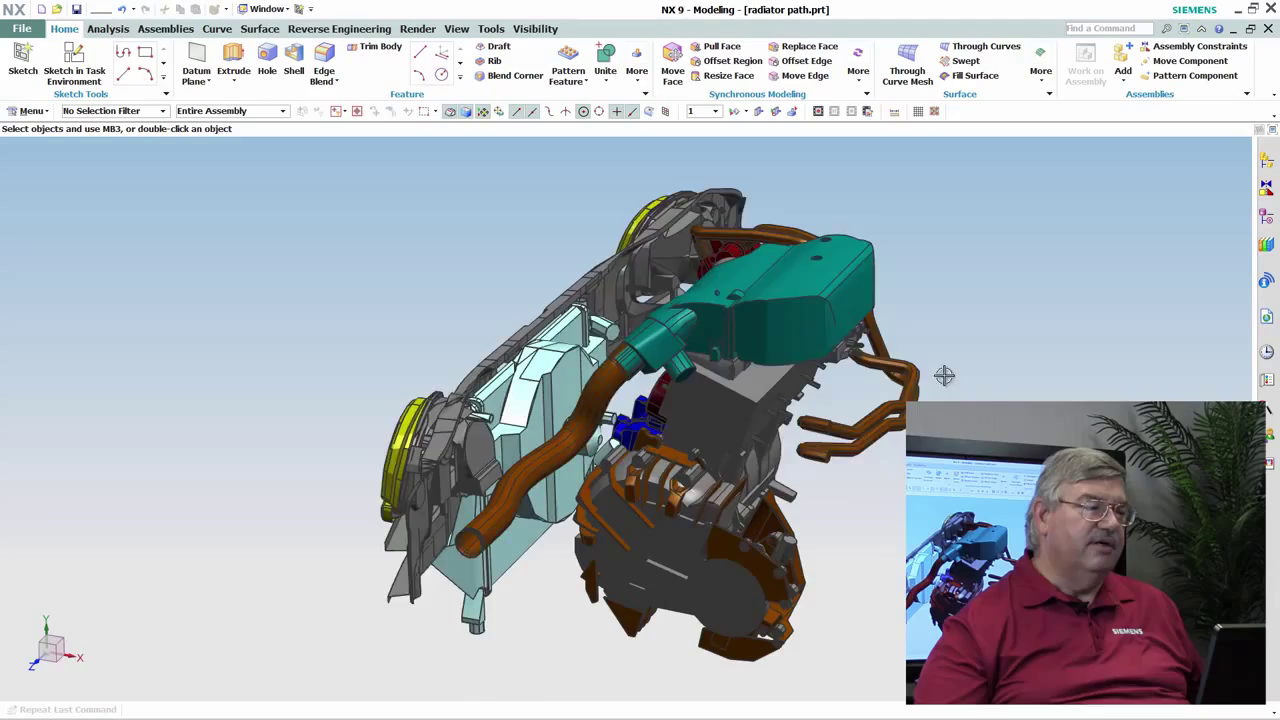
# Step: Try to move the radiator out of the front end by hand with Move Component
pyautogui.moveTo(585, 392)
pyautogui.mouseDown(button='middle')
pyautogui.moveTo(593, 399)
pyautogui.moveTo(618, 215)
pyautogui.mouseUp(button='middle')
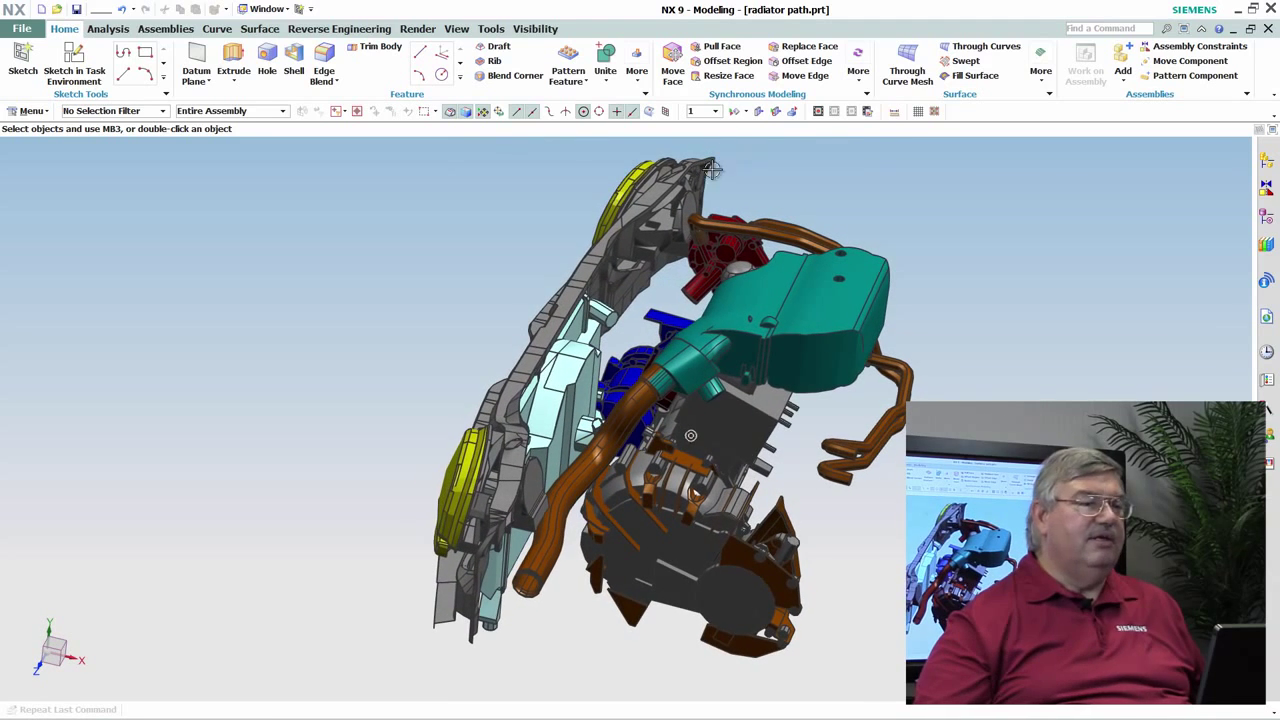
pyautogui.click(1187, 62)
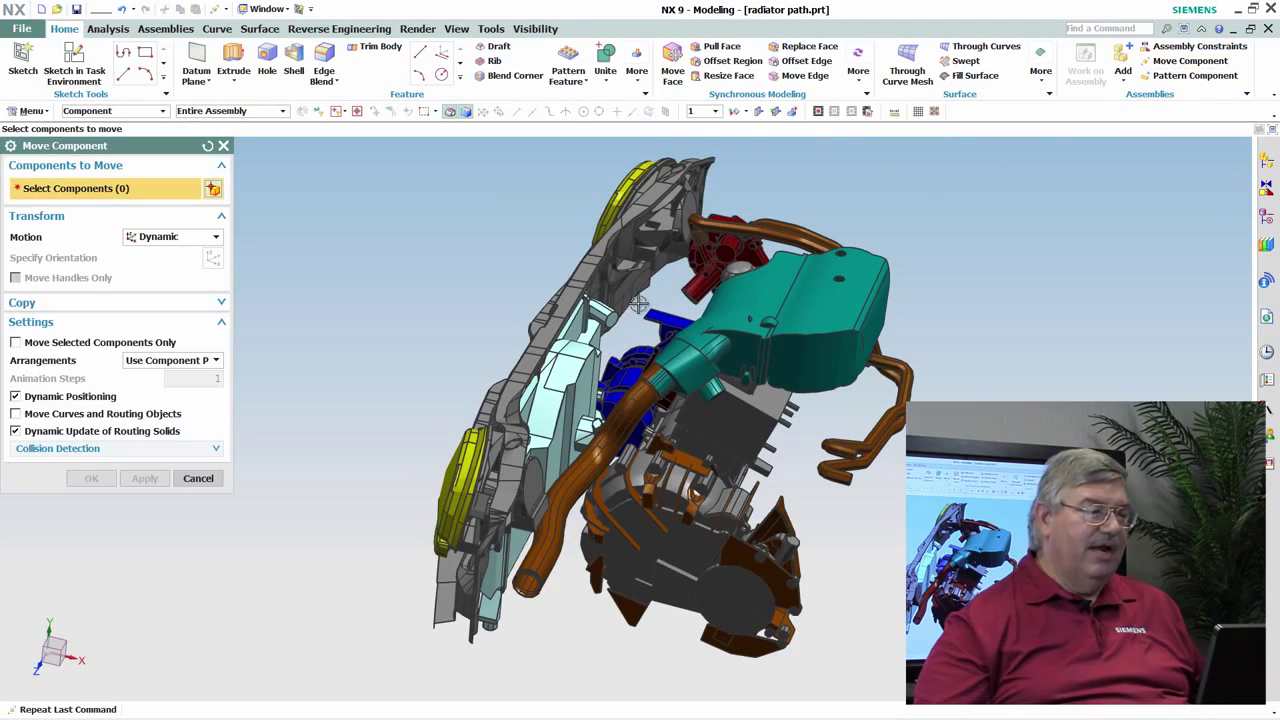
pyautogui.click(567, 375)
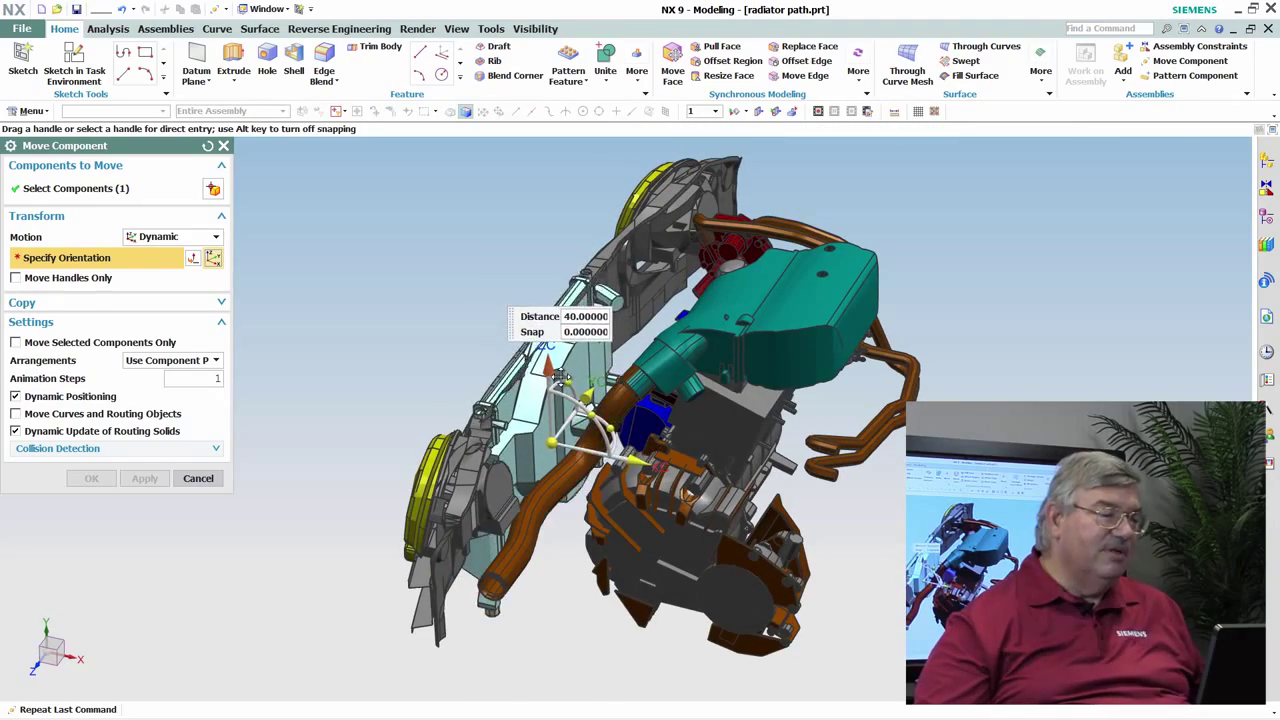
pyautogui.scroll(5, 567, 375)
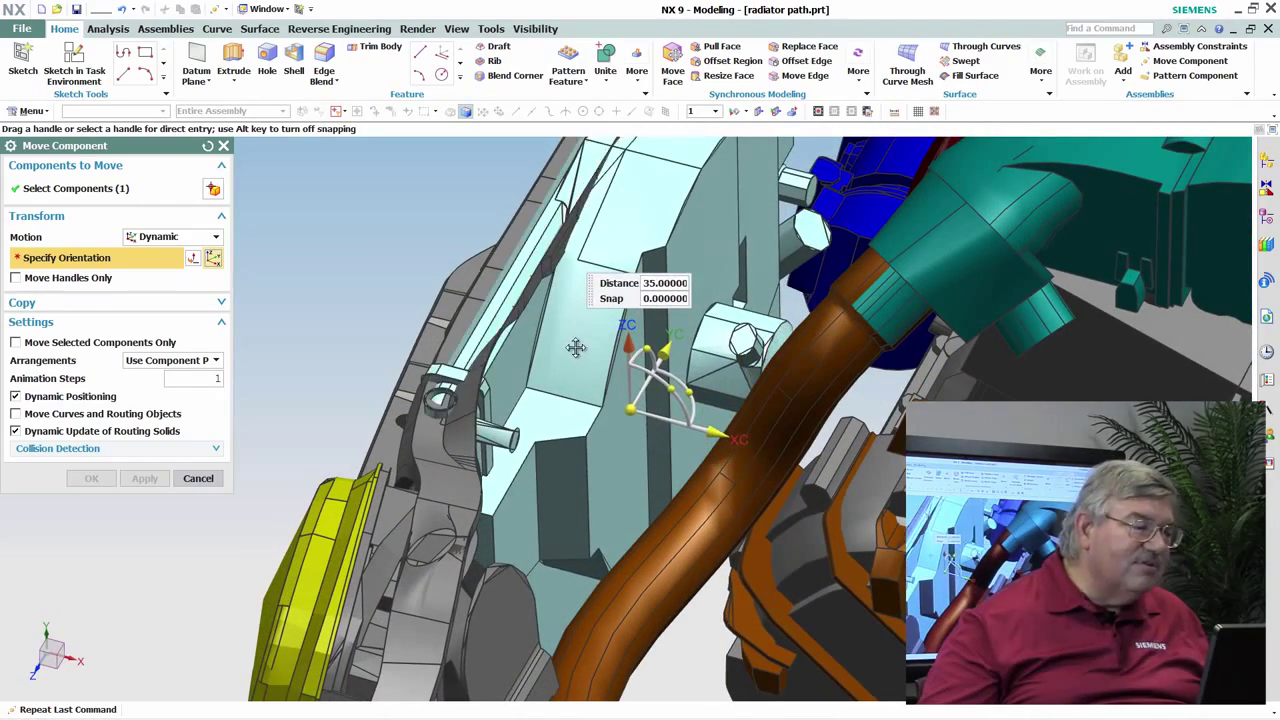
pyautogui.moveTo(576, 348); pyautogui.dragTo(590, 398)
pyautogui.moveTo(590, 398); pyautogui.dragTo(636, 466, button='middle')
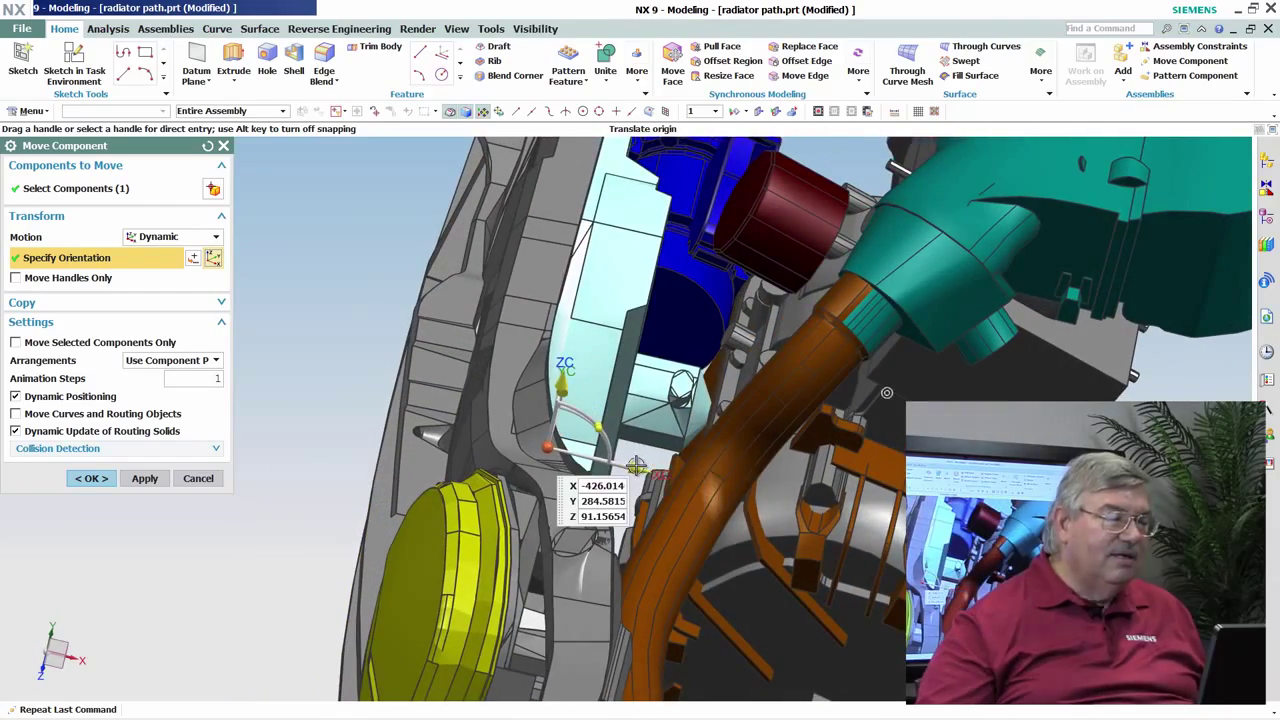
pyautogui.moveTo(680, 473); pyautogui.dragTo(678, 472)
pyautogui.moveTo(636, 440); pyautogui.dragTo(605, 417, button='middle')
pyautogui.moveTo(600, 408)
pyautogui.mouseDown()
pyautogui.moveTo(611, 306)
pyautogui.moveTo(601, 399)
pyautogui.mouseUp()
pyautogui.moveTo(601, 399); pyautogui.dragTo(631, 388, button='middle')
pyautogui.moveTo(631, 388); pyautogui.dragTo(626, 400)
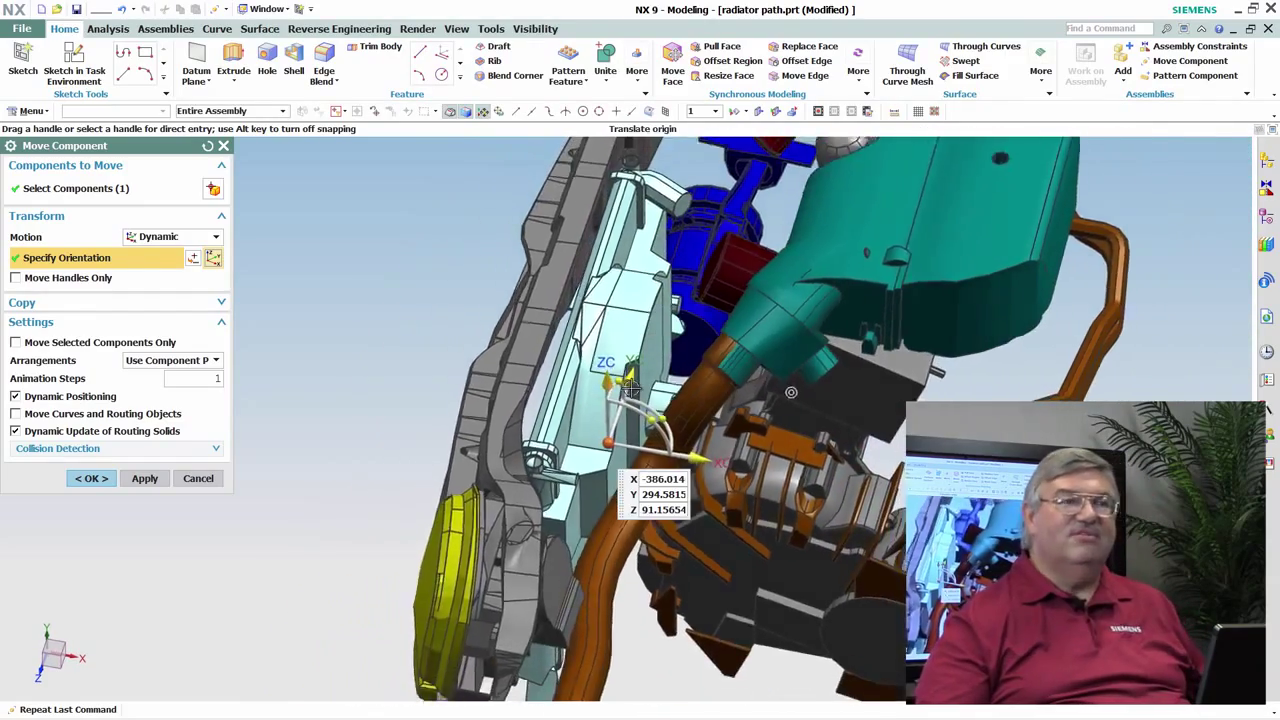
pyautogui.click(198, 479)
pyautogui.click(507, 390)
# Step: Enter the assembly sequencing task and create a new sequence for the radiator assembly
pyautogui.moveTo(837, 387); pyautogui.dragTo(338, 393, button='middle')
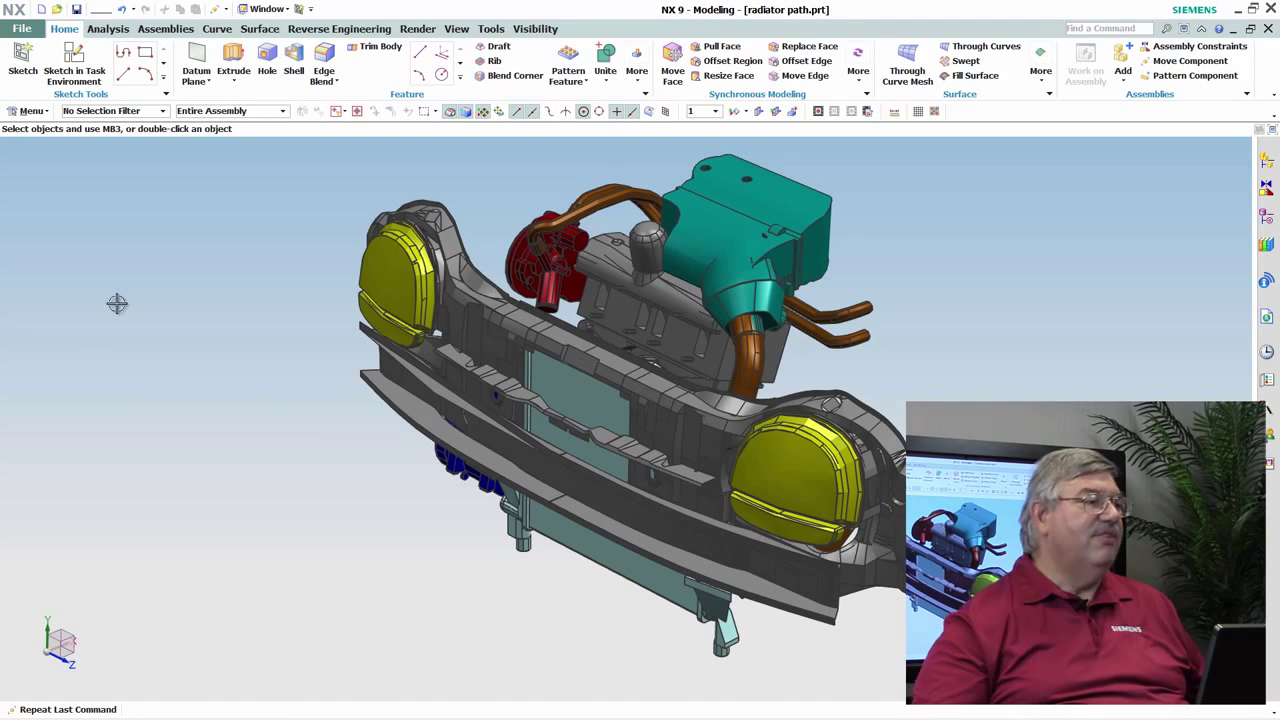
pyautogui.click(165, 30)
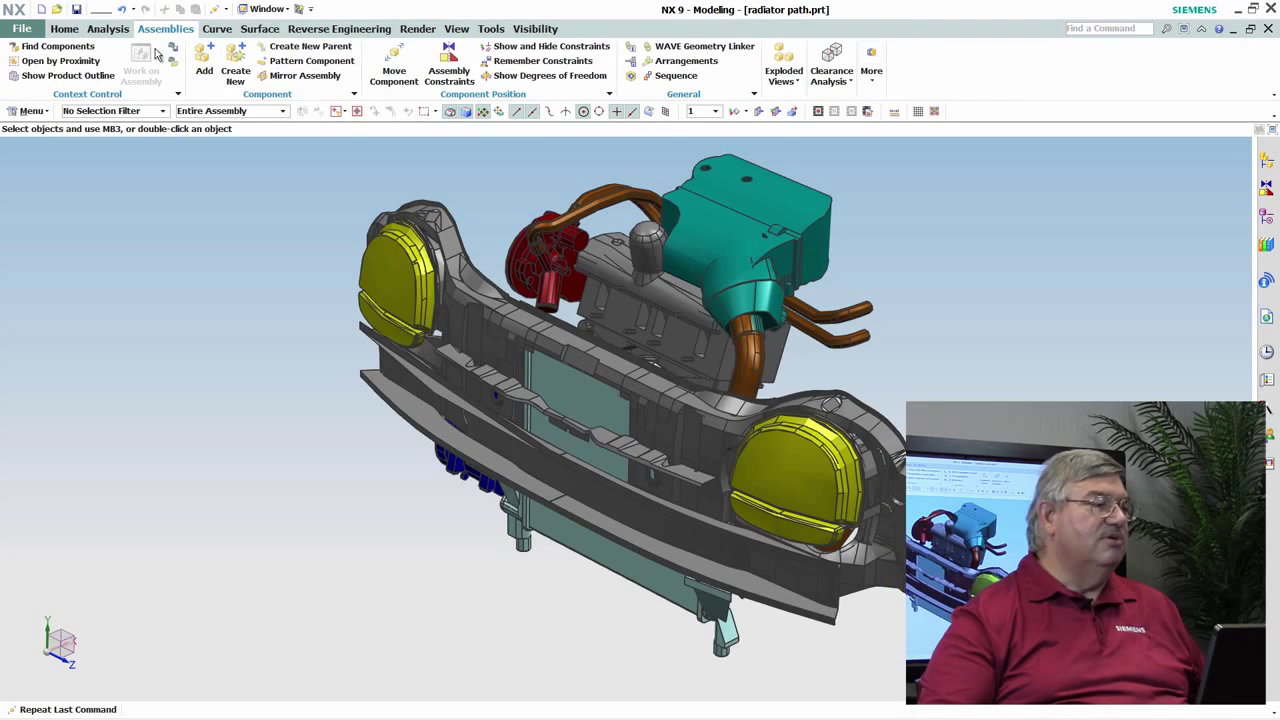
pyautogui.click(675, 77)
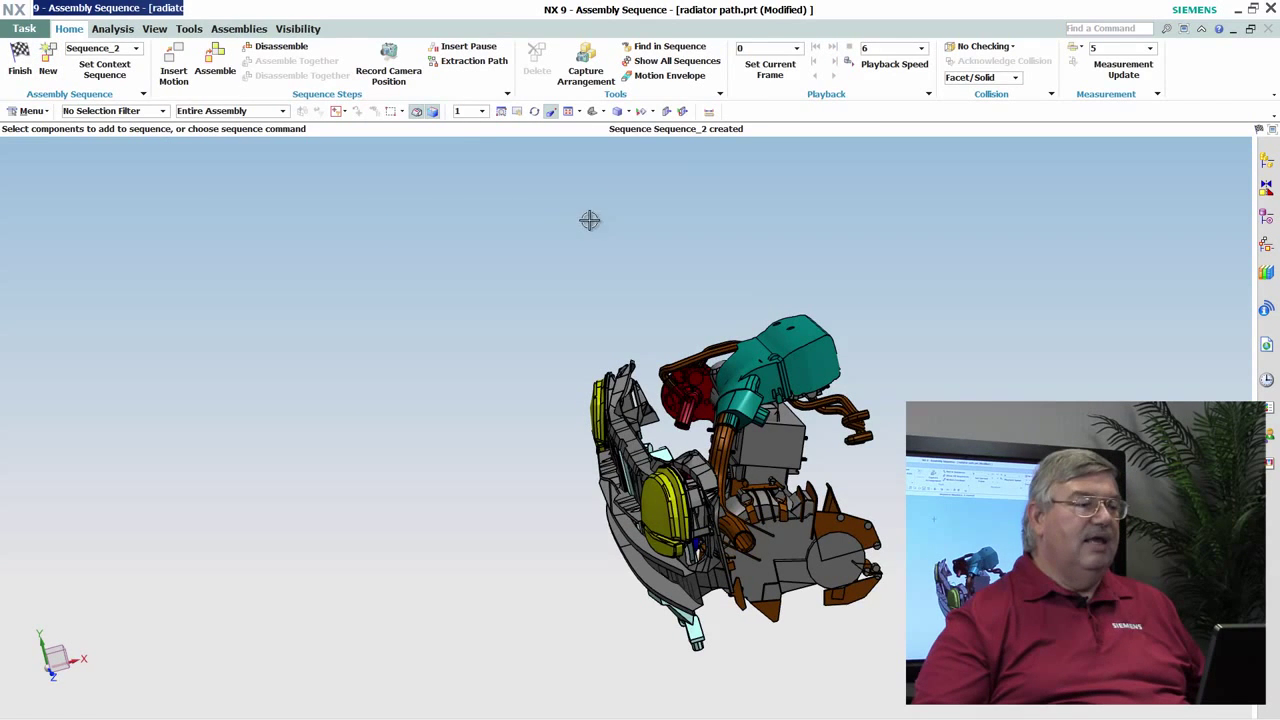
# Step: Start an extraction path for the radiator and use its installed location as the start position
pyautogui.click(471, 66)
pyautogui.scroll(3, 440, 372)
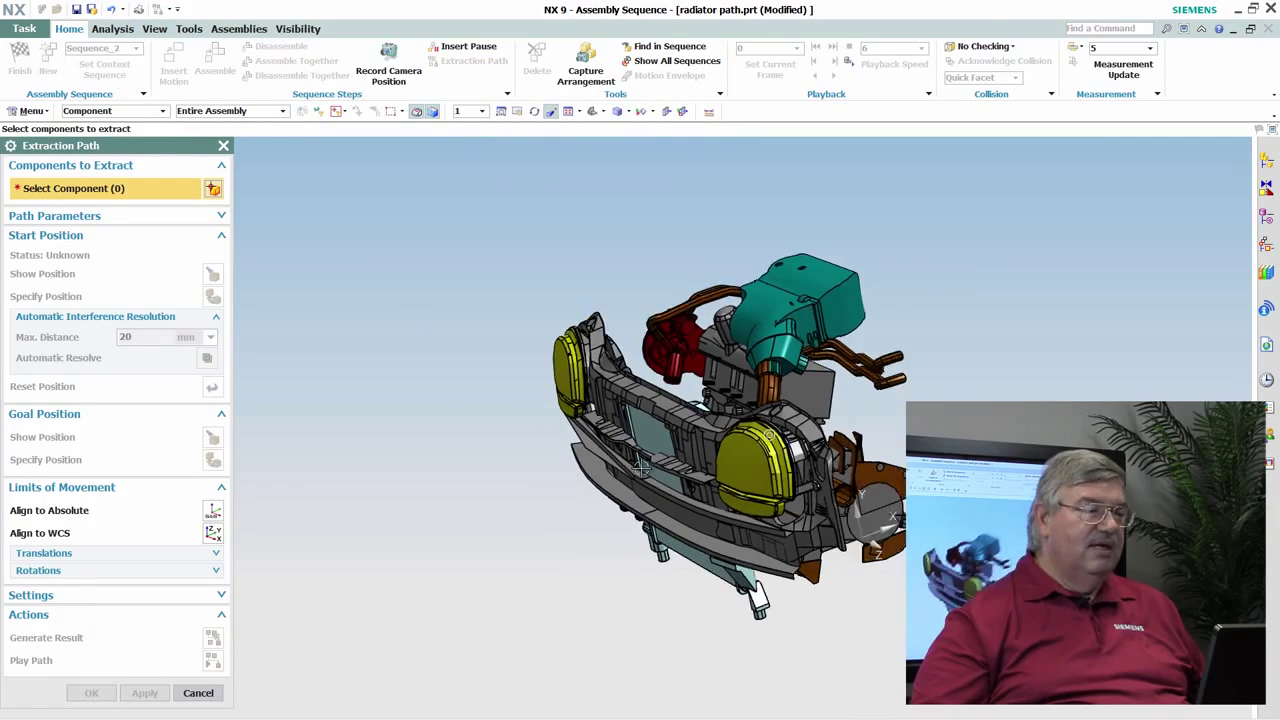
pyautogui.moveTo(700, 520); pyautogui.dragTo(793, 538, button='middle')
pyautogui.click(792, 538)
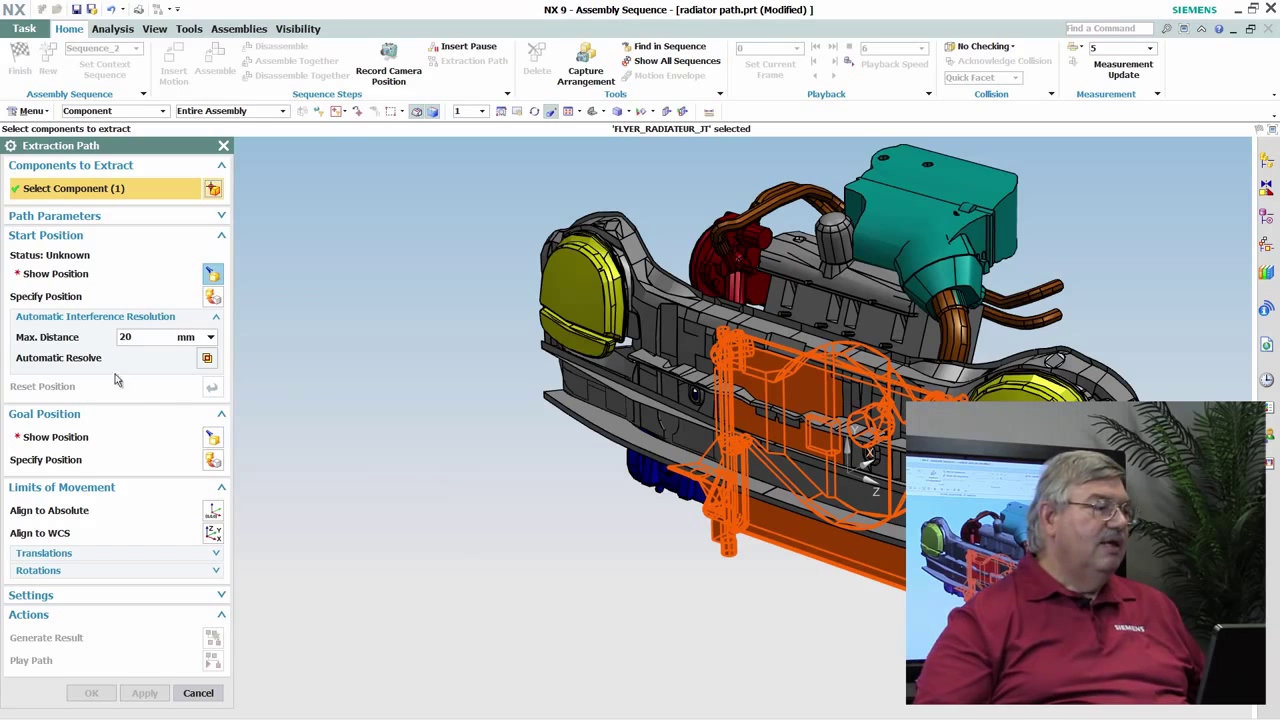
pyautogui.click(117, 279)
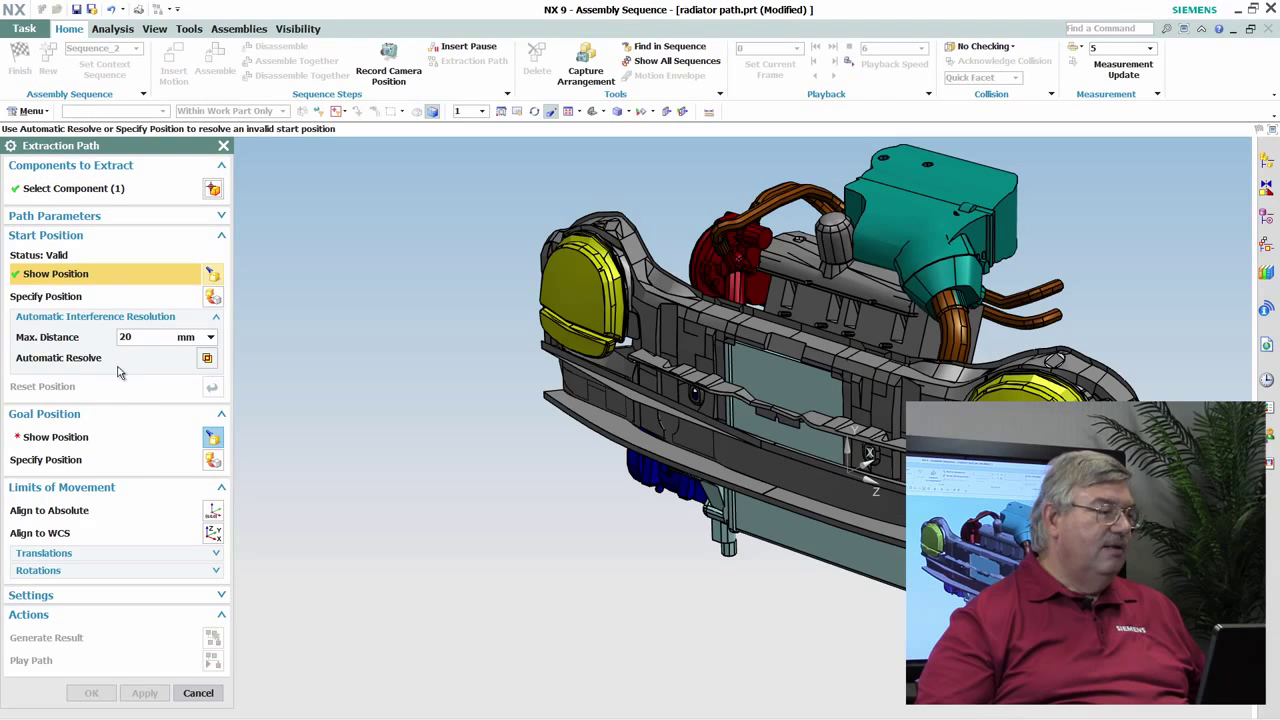
# Step: Specify the extraction goal position by moving the radiator completely out in front of the headlight frame
pyautogui.click(211, 461)
pyautogui.moveTo(1060, 446); pyautogui.dragTo(875, 439, button='middle')
pyautogui.moveTo(872, 437); pyautogui.dragTo(698, 462)
pyautogui.moveTo(598, 393); pyautogui.dragTo(588, 324)
pyautogui.moveTo(510, 425); pyautogui.dragTo(690, 372, button='middle')
pyautogui.moveTo(705, 367); pyautogui.dragTo(680, 369)
pyautogui.moveTo(530, 441); pyautogui.dragTo(214, 268, button='middle')
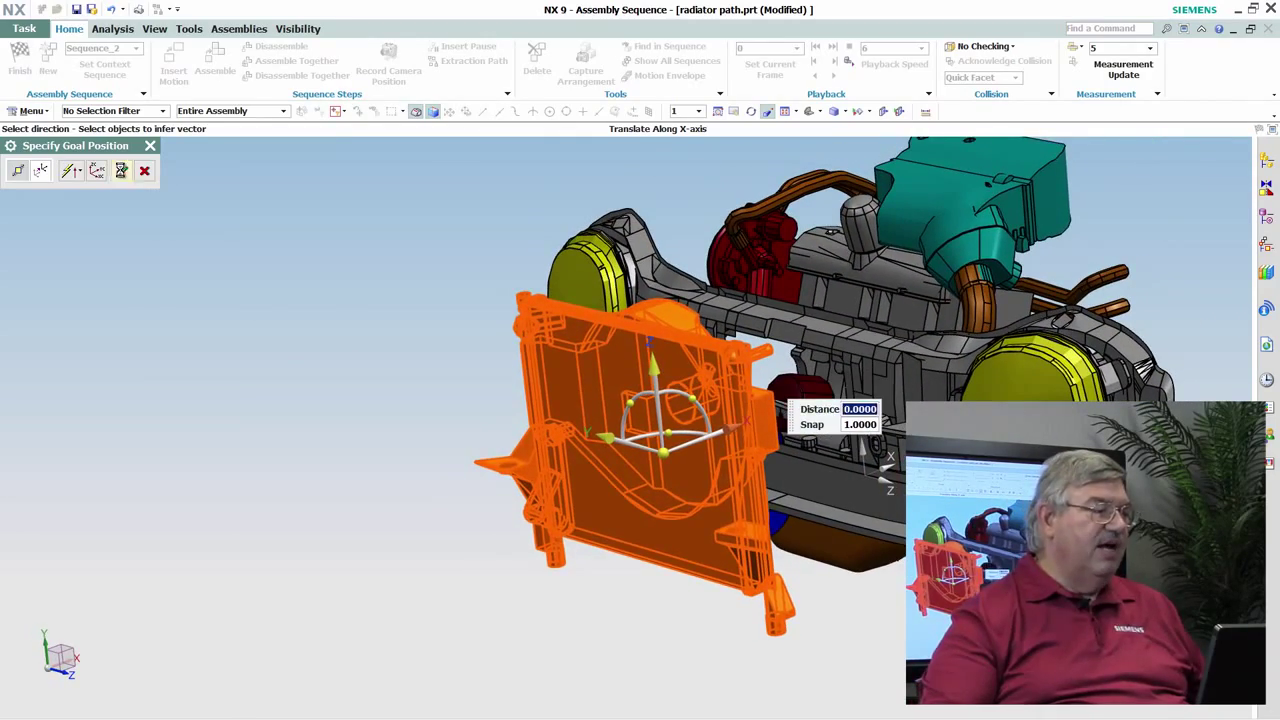
pyautogui.click(120, 170)
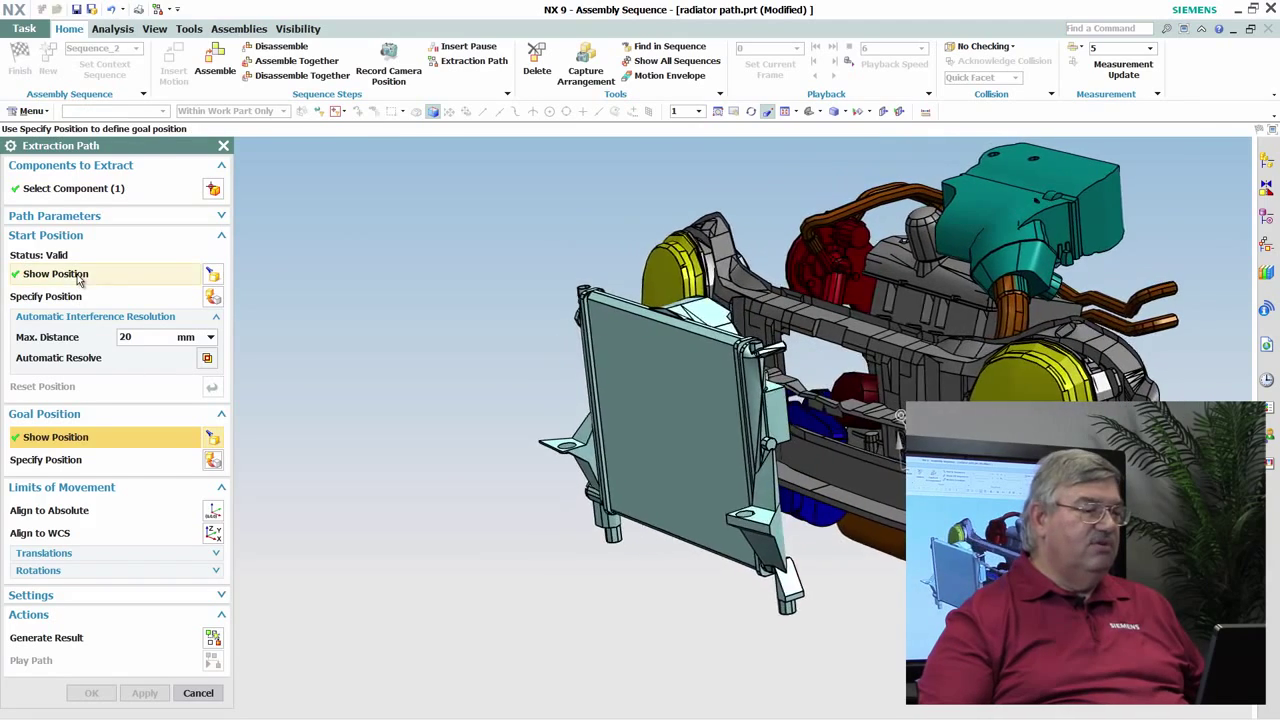
# Step: Compare the radiator's start and goal positions by showing them alternately
pyautogui.click(80, 276)
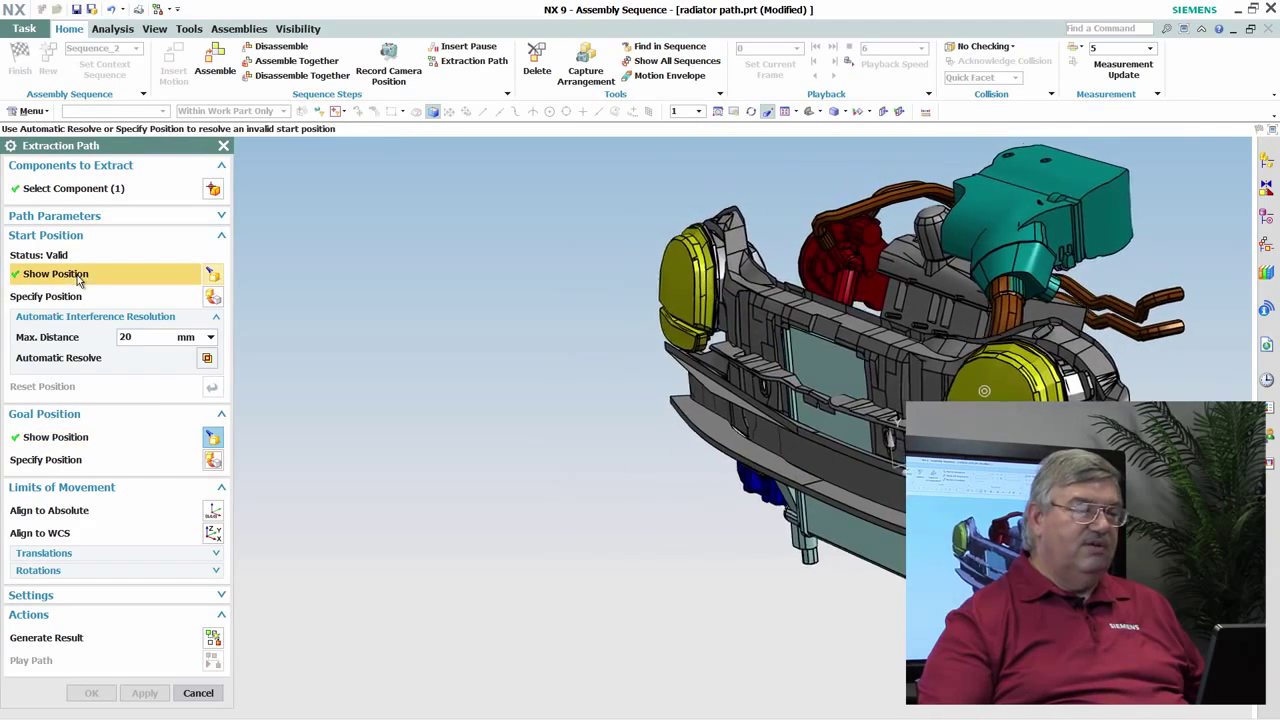
pyautogui.click(75, 440)
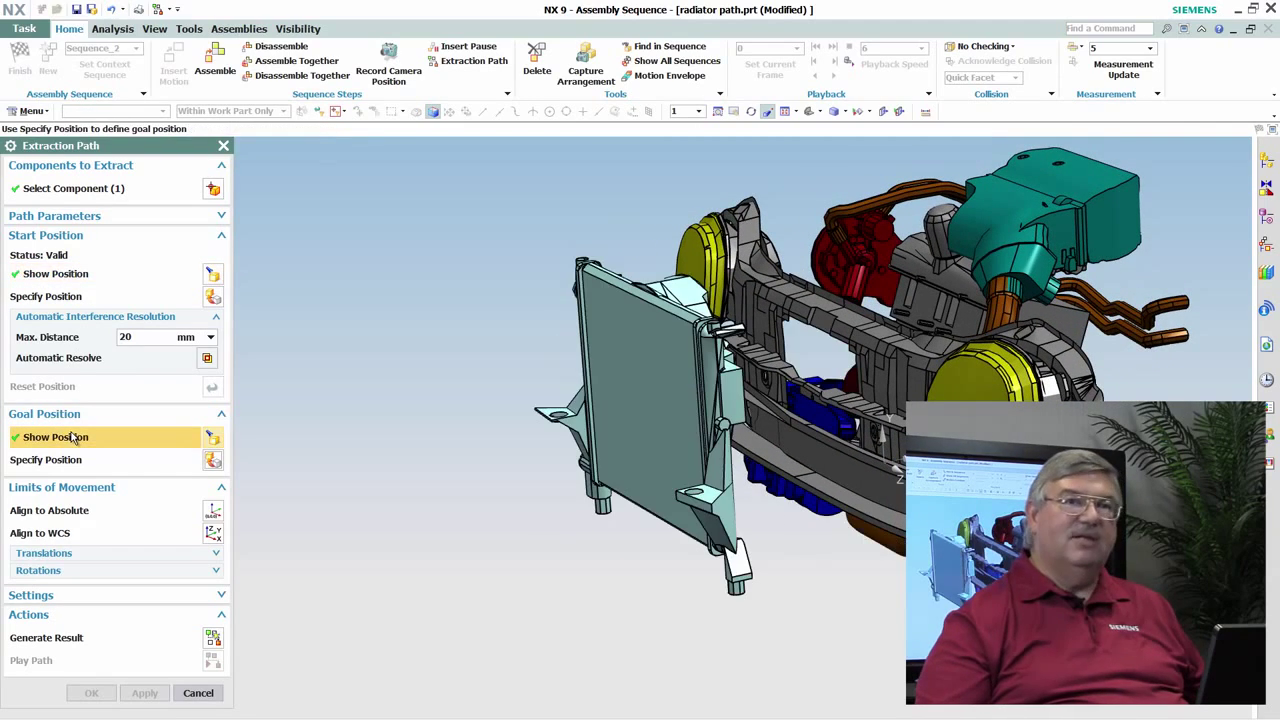
pyautogui.click(67, 277)
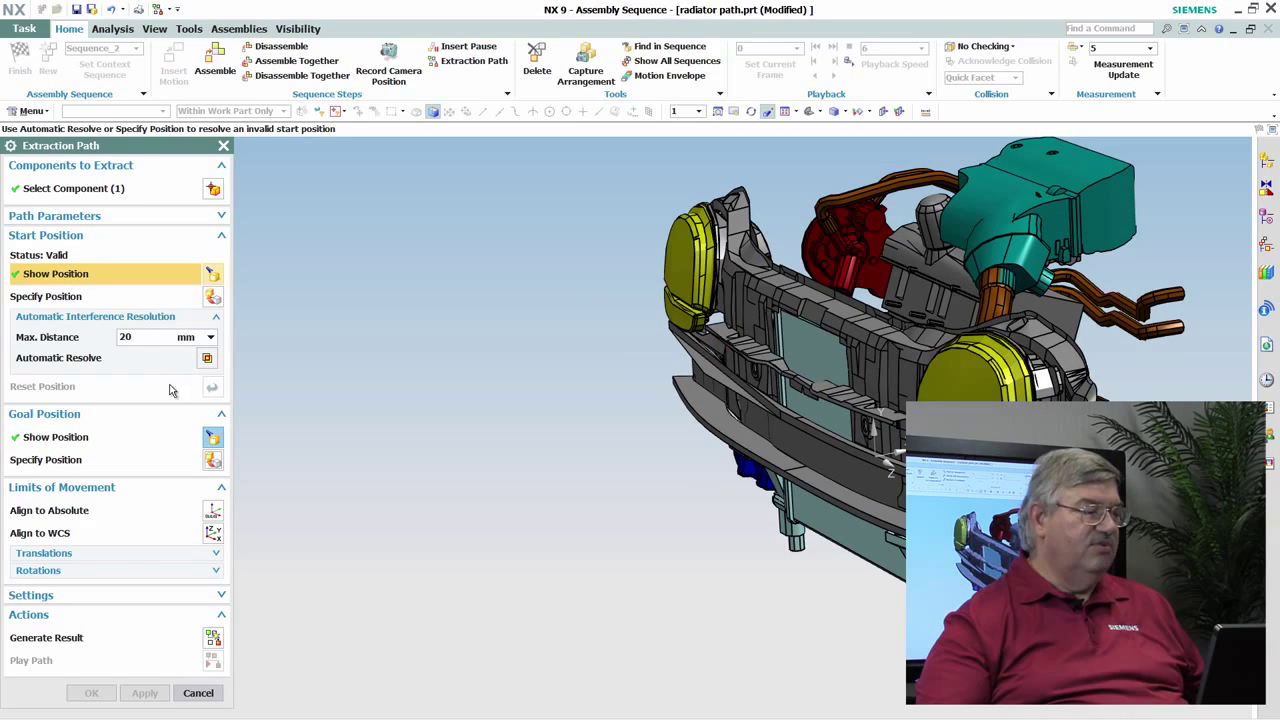
# Step: Set the translation limits type to Limit Centroid and display the limits box around the assembly
pyautogui.click(142, 555)
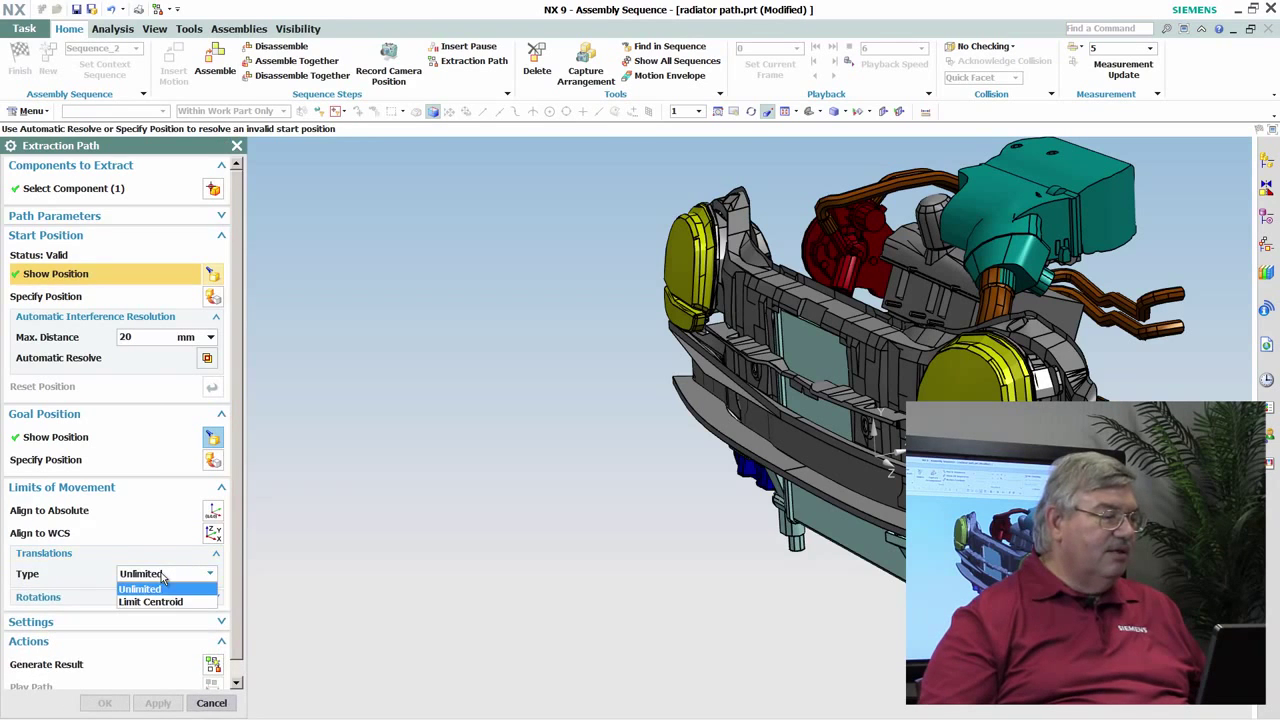
pyautogui.click(157, 604)
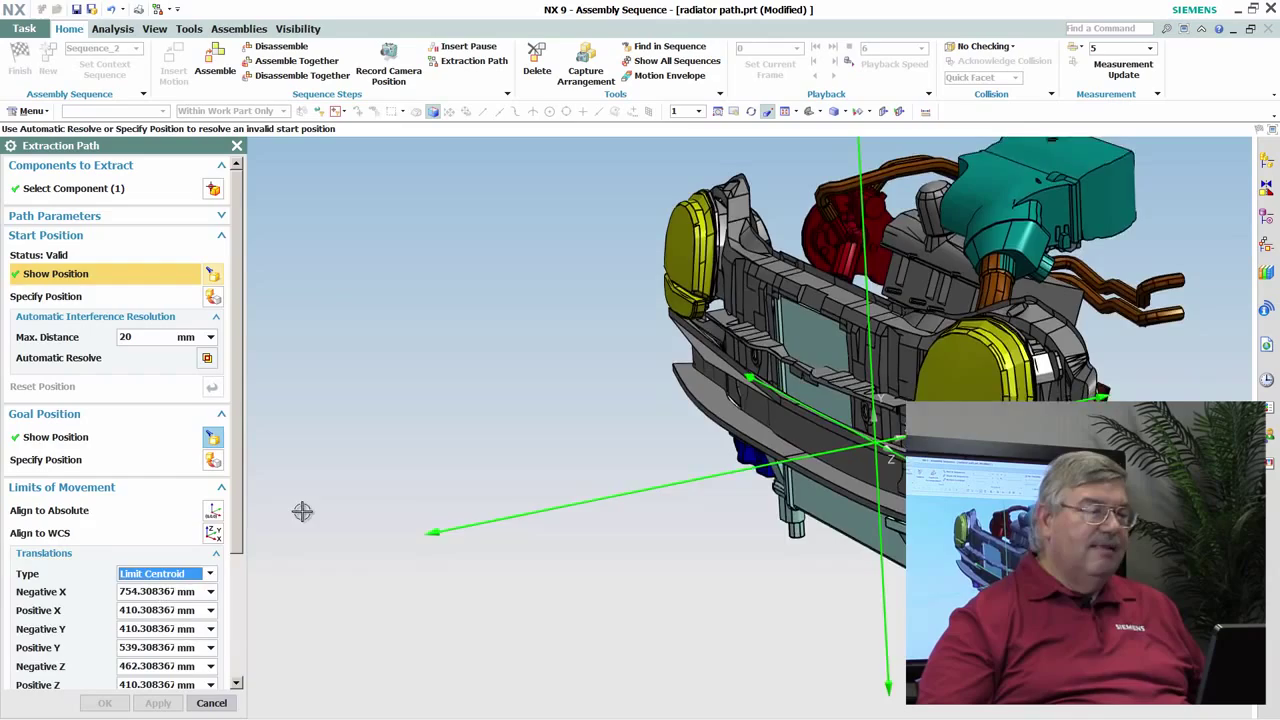
pyautogui.scroll(-2, 100, 592)
pyautogui.scroll(-1, 100, 592)
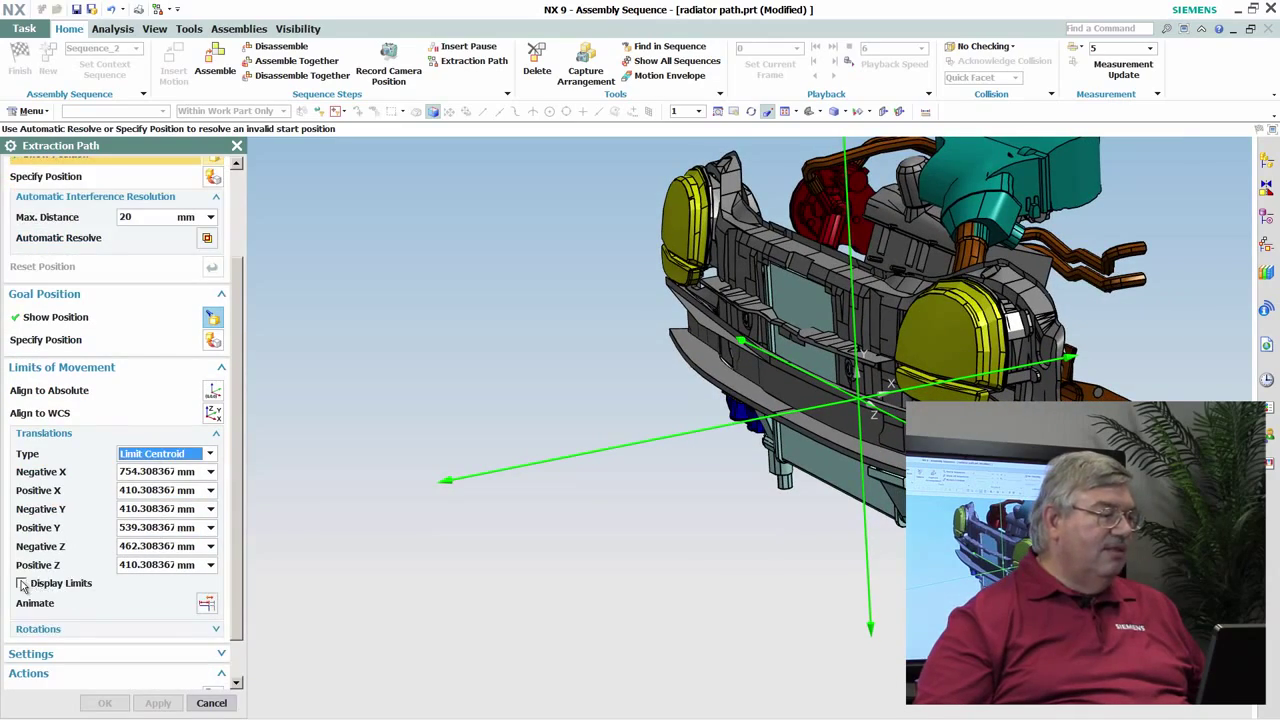
pyautogui.click(22, 584)
pyautogui.moveTo(271, 543); pyautogui.dragTo(420, 475, button='middle')
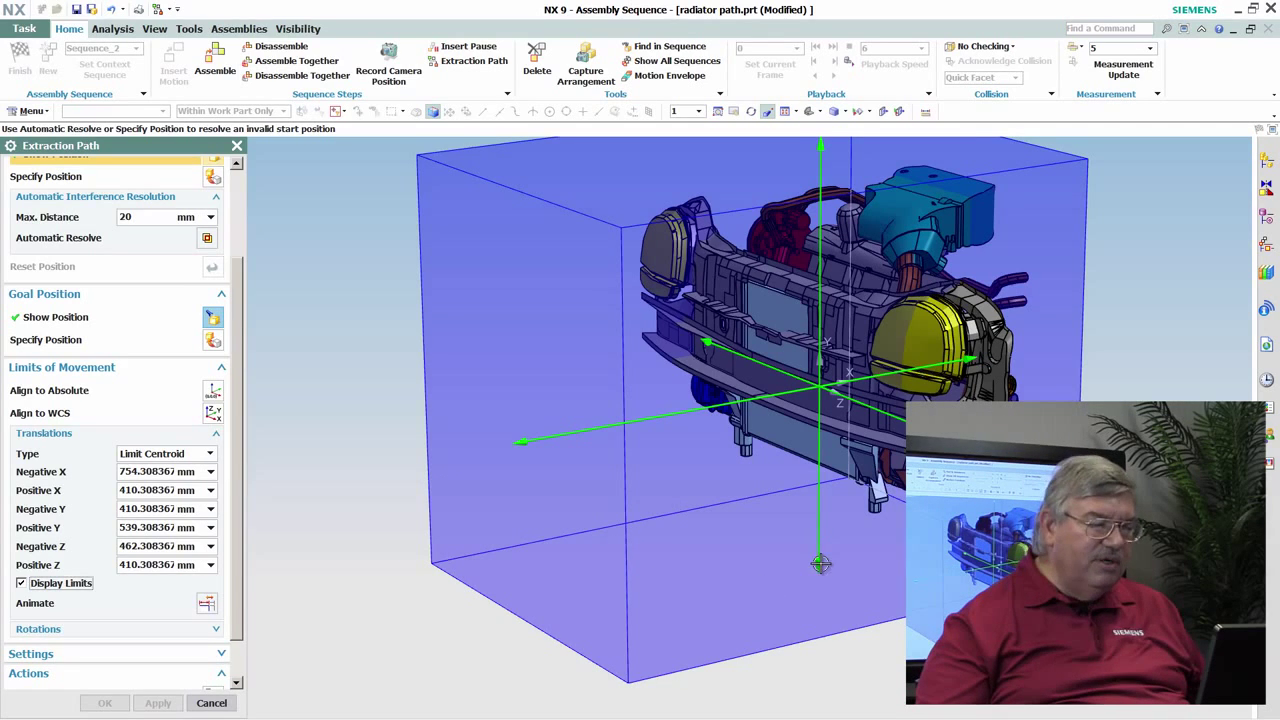
# Step: Set the Negative Y limit to 220 mm and the Positive Y limit to 820 mm, and hide the limits box
pyautogui.moveTo(819, 562); pyautogui.dragTo(820, 484)
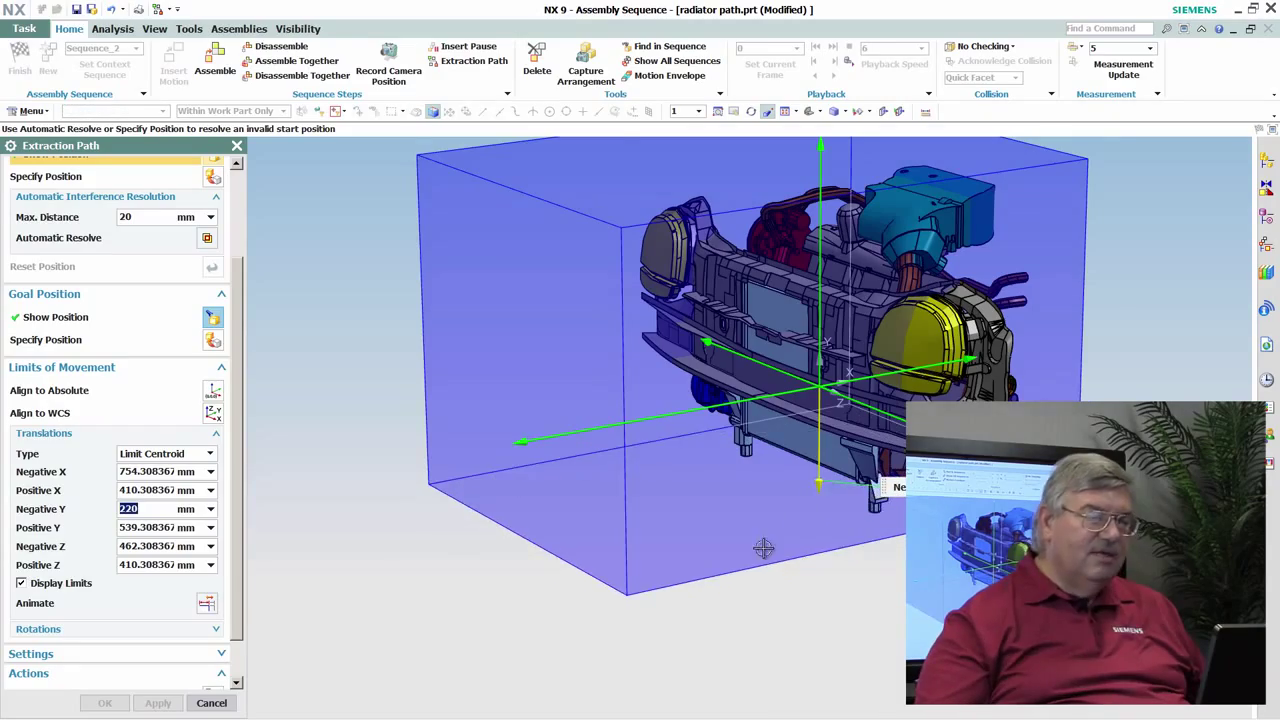
pyautogui.moveTo(763, 548); pyautogui.dragTo(771, 562, button='middle')
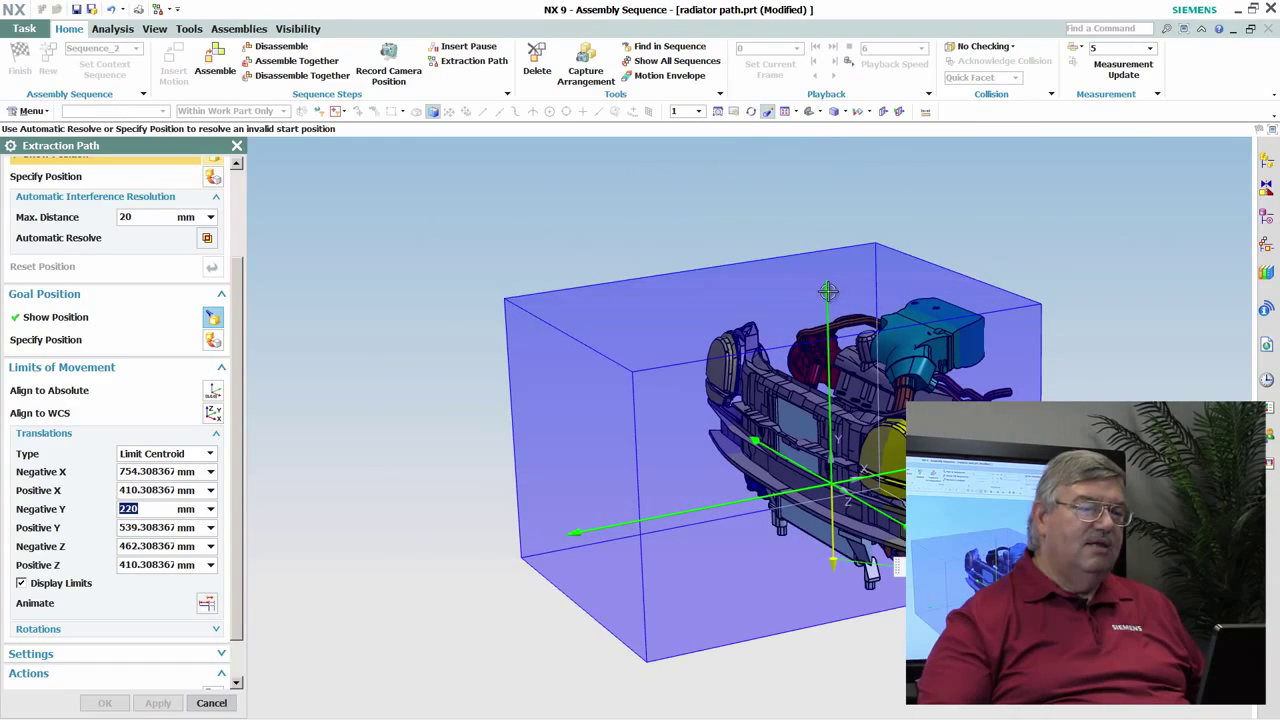
pyautogui.moveTo(828, 291); pyautogui.dragTo(820, 189)
pyautogui.moveTo(792, 231); pyautogui.dragTo(809, 253, button='middle')
pyautogui.press('Home')
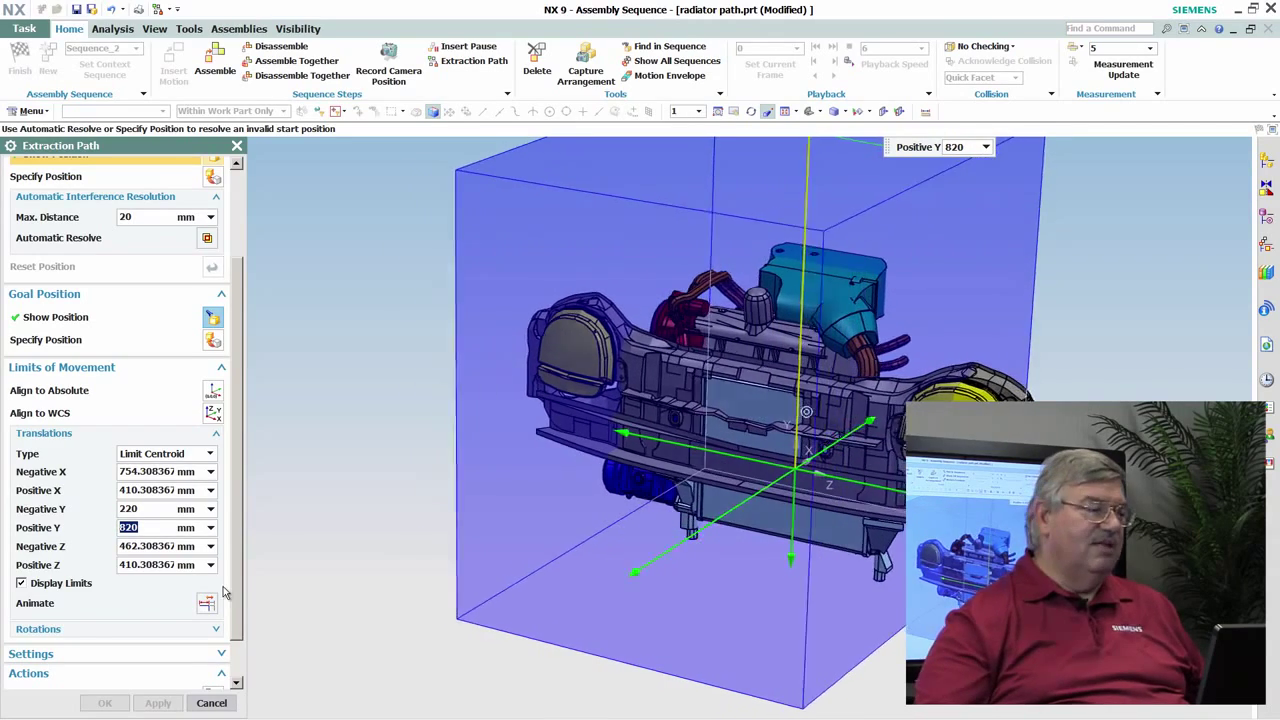
pyautogui.click(21, 584)
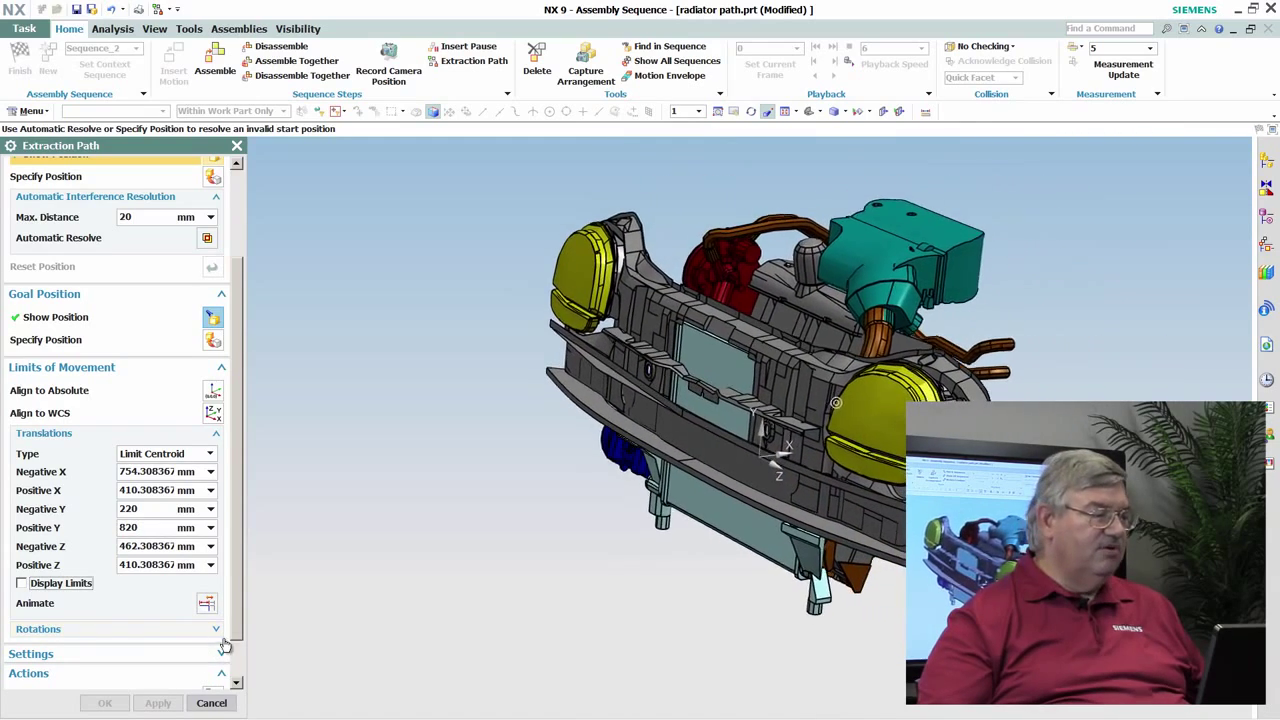
# Step: Generate the radiator's extraction path and accept it after playing it back
pyautogui.scroll(-2, 222, 608)
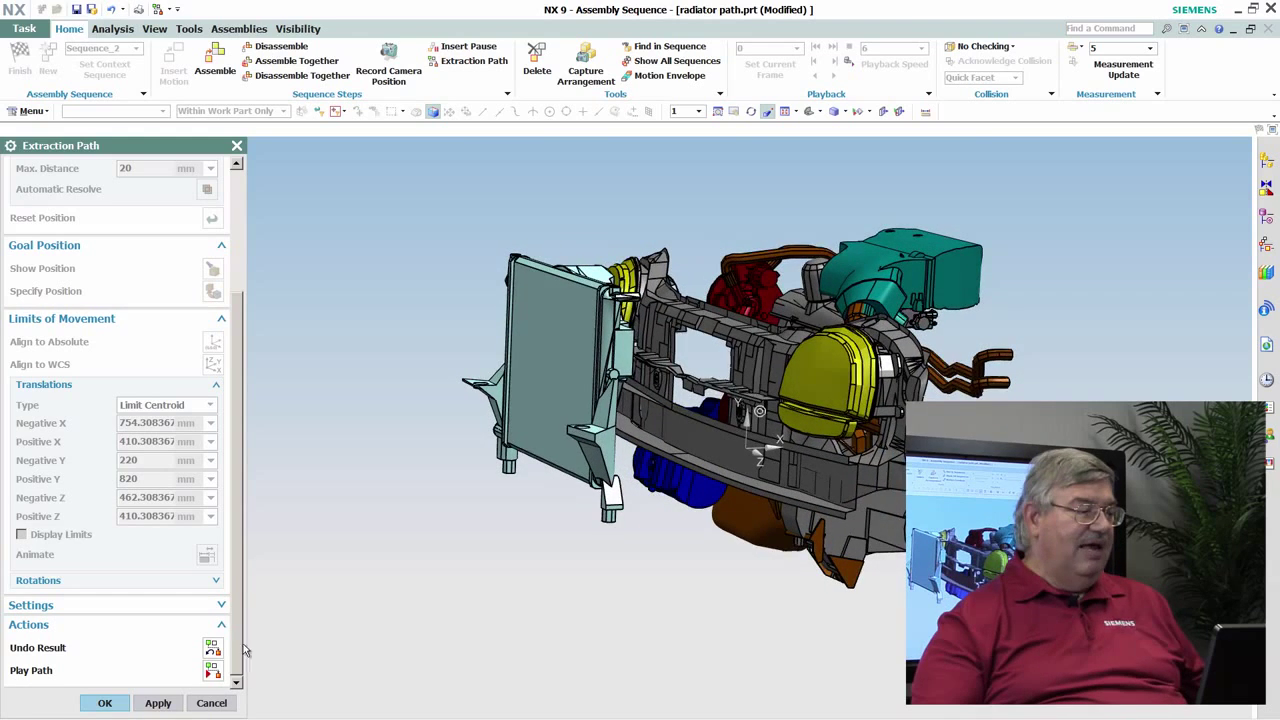
pyautogui.click(213, 671)
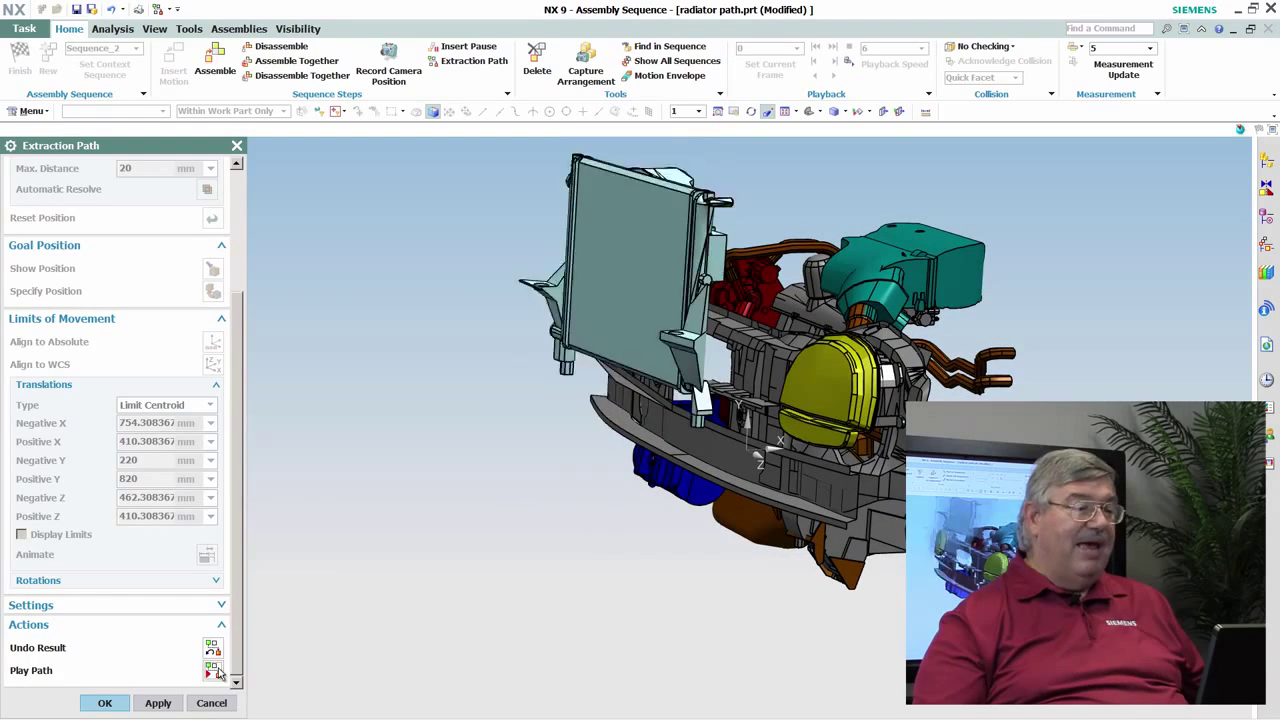
pyautogui.click(104, 703)
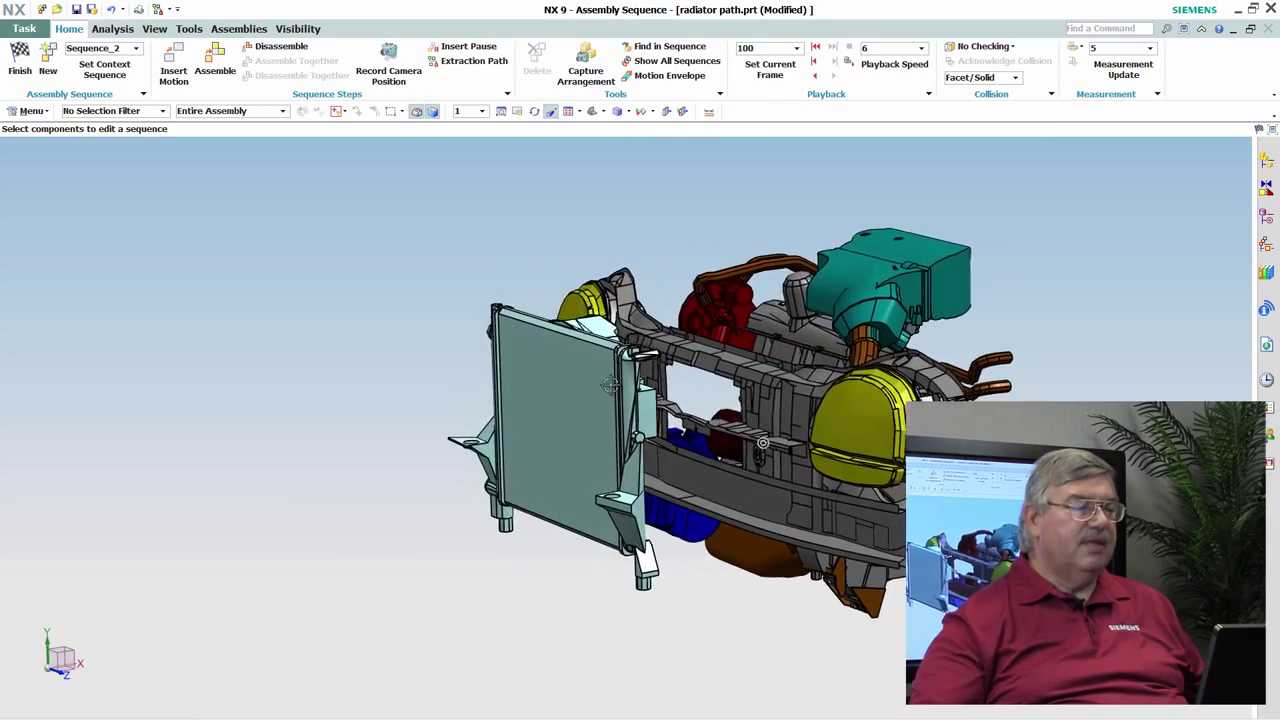
# Step: Play the sequence backward to frame 0 to review the radiator returning to its installed position
pyautogui.click(815, 48)
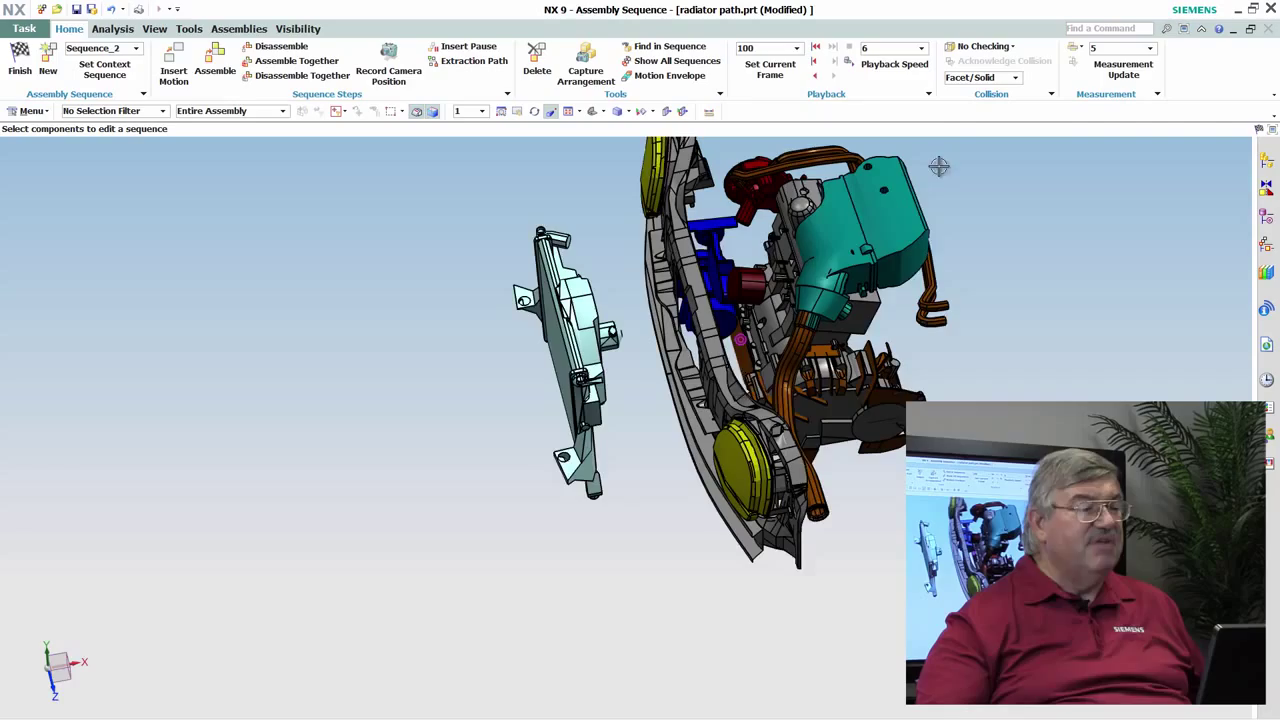
pyautogui.click(817, 77)
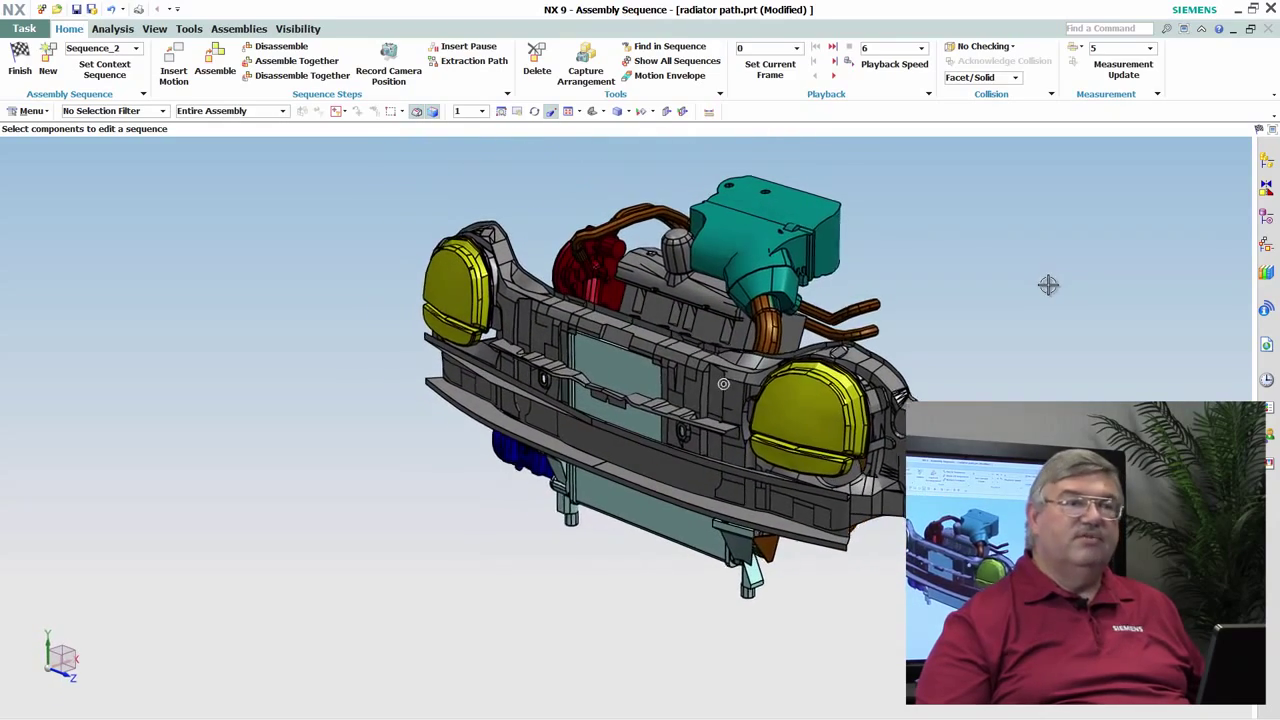
pyautogui.moveTo(1029, 274); pyautogui.dragTo(1011, 277, button='middle')
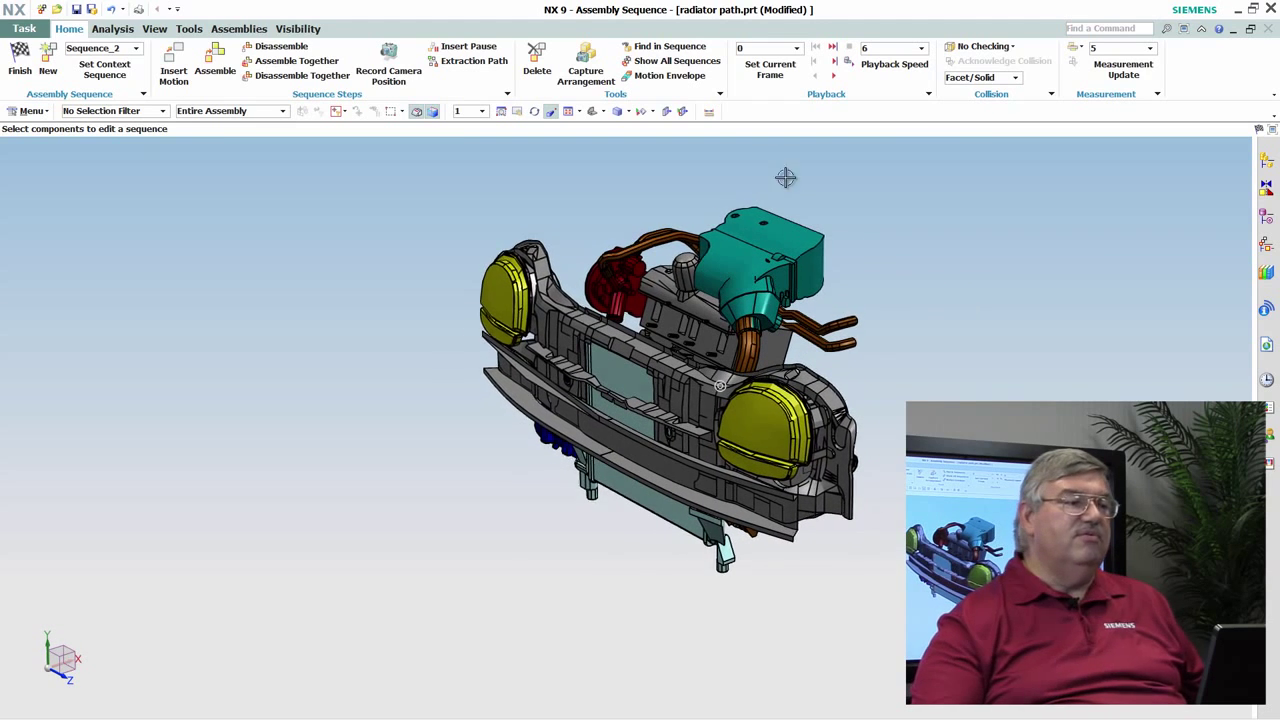
# Step: Create a motion envelope of the radiator over all sequence steps
pyautogui.click(670, 77)
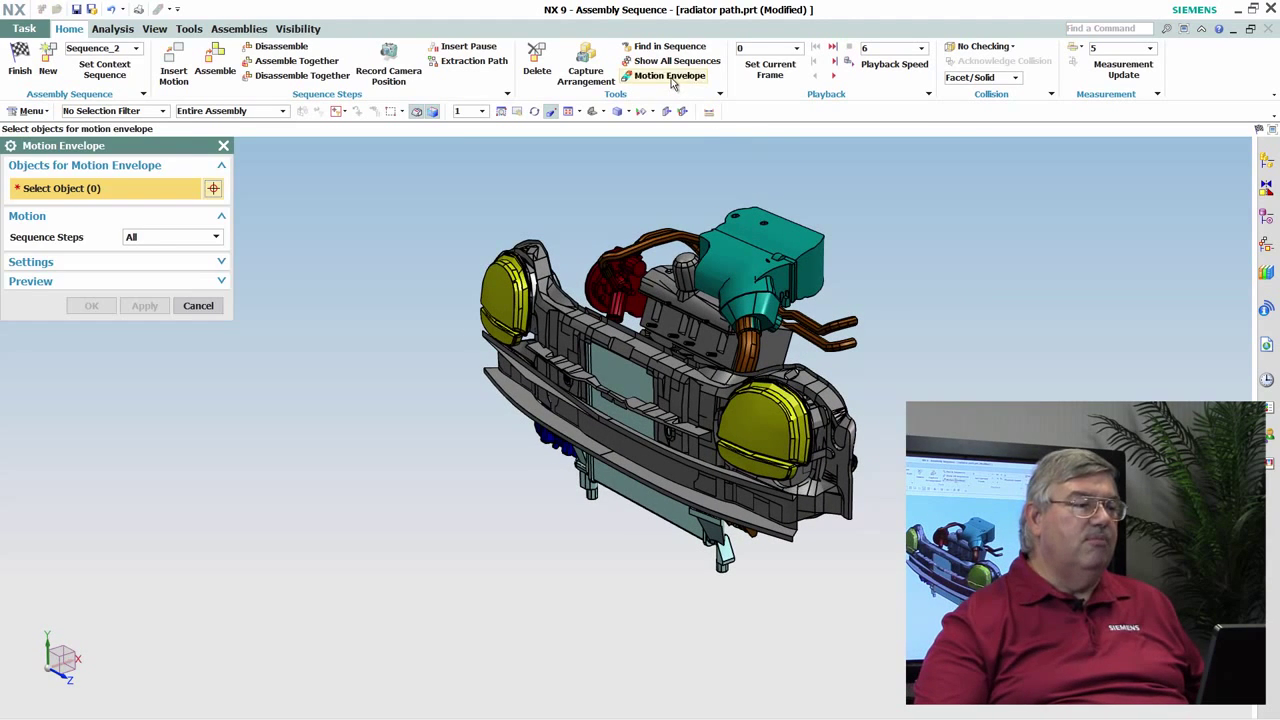
pyautogui.click(633, 484)
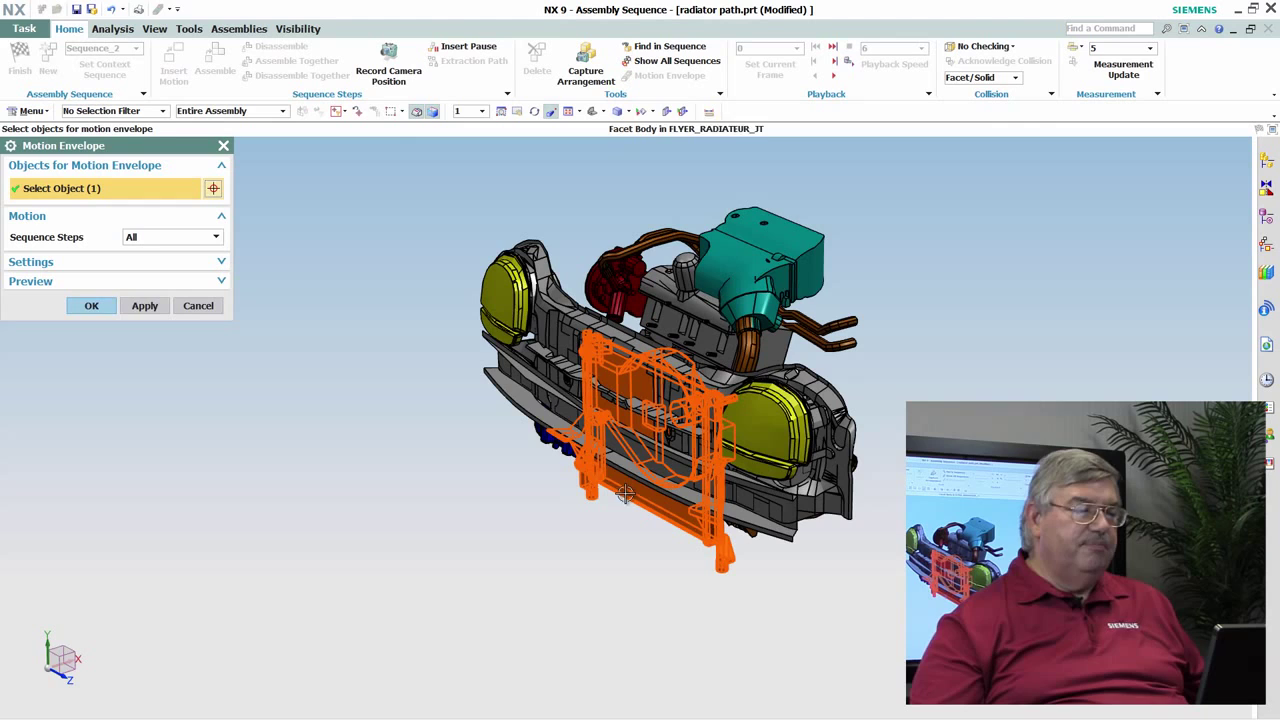
pyautogui.click(91, 306)
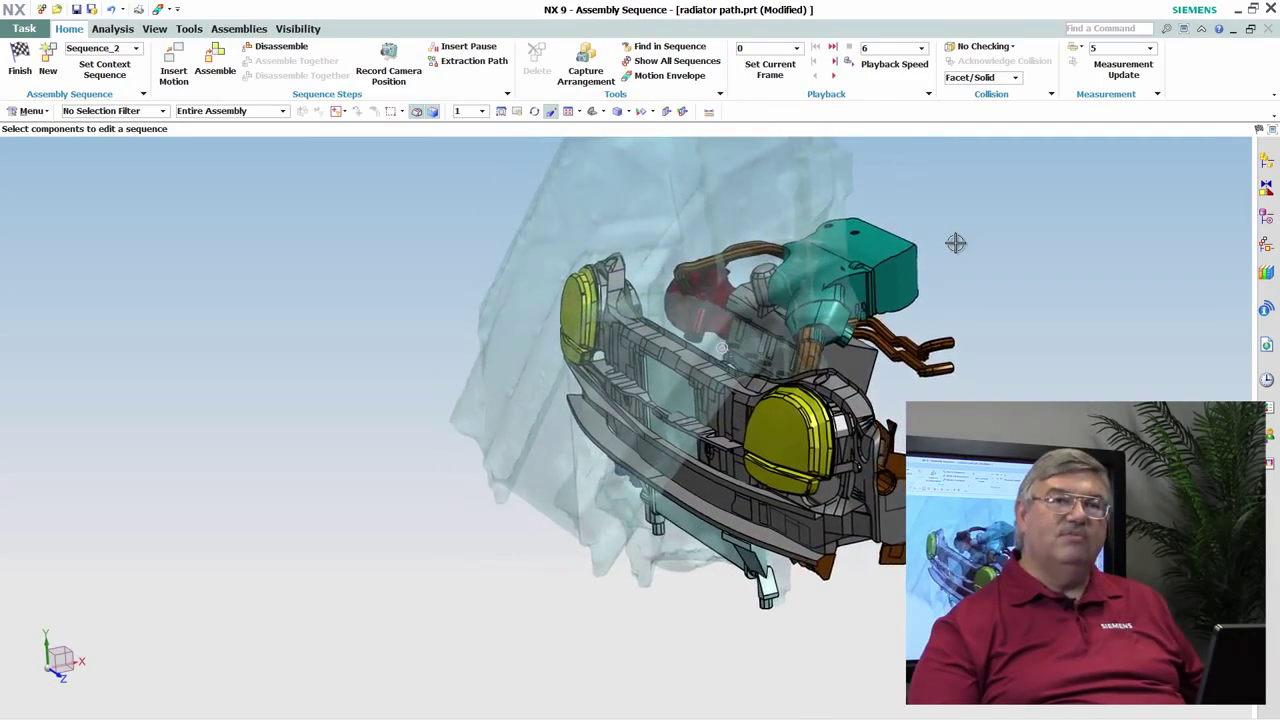
# Step: Play the sequence forward to frame 100 and examine the radiator's motion envelope around the engine parts
pyautogui.click(835, 78)
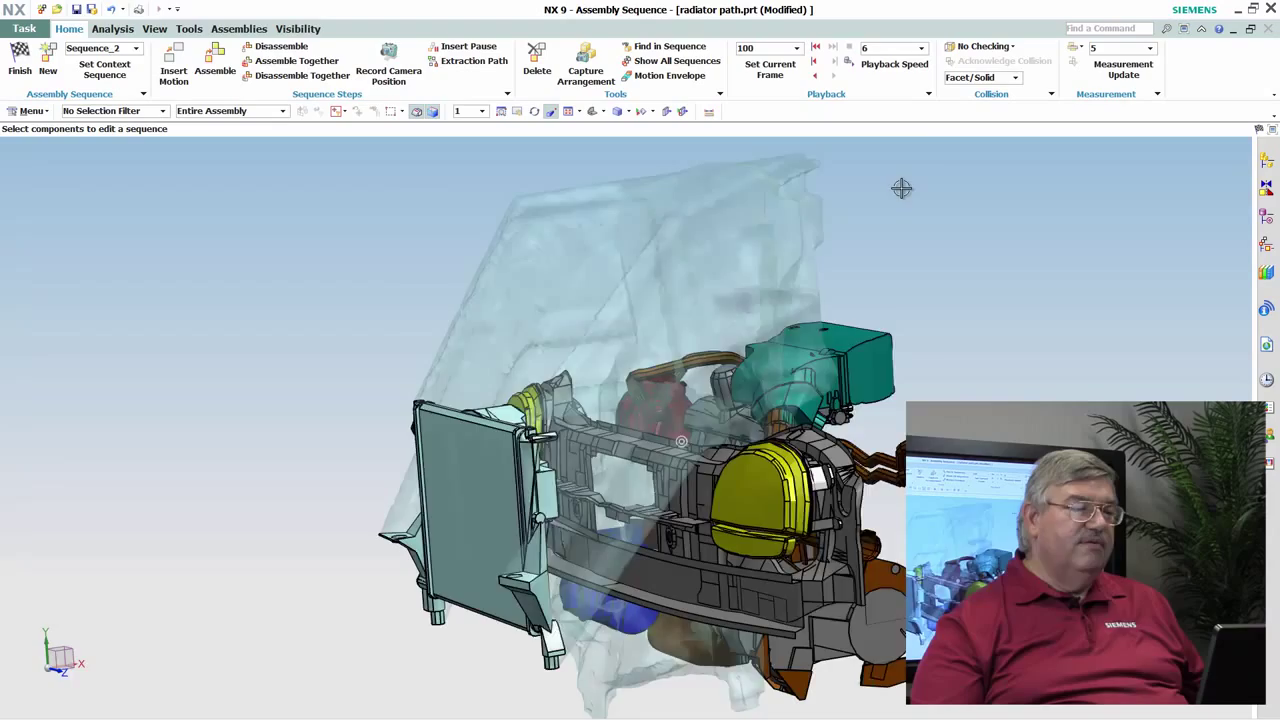
pyautogui.moveTo(946, 192)
pyautogui.mouseDown(button='middle')
pyautogui.moveTo(954, 200)
pyautogui.moveTo(860, 233)
pyautogui.moveTo(986, 226)
pyautogui.moveTo(982, 216)
pyautogui.mouseUp(button='middle')
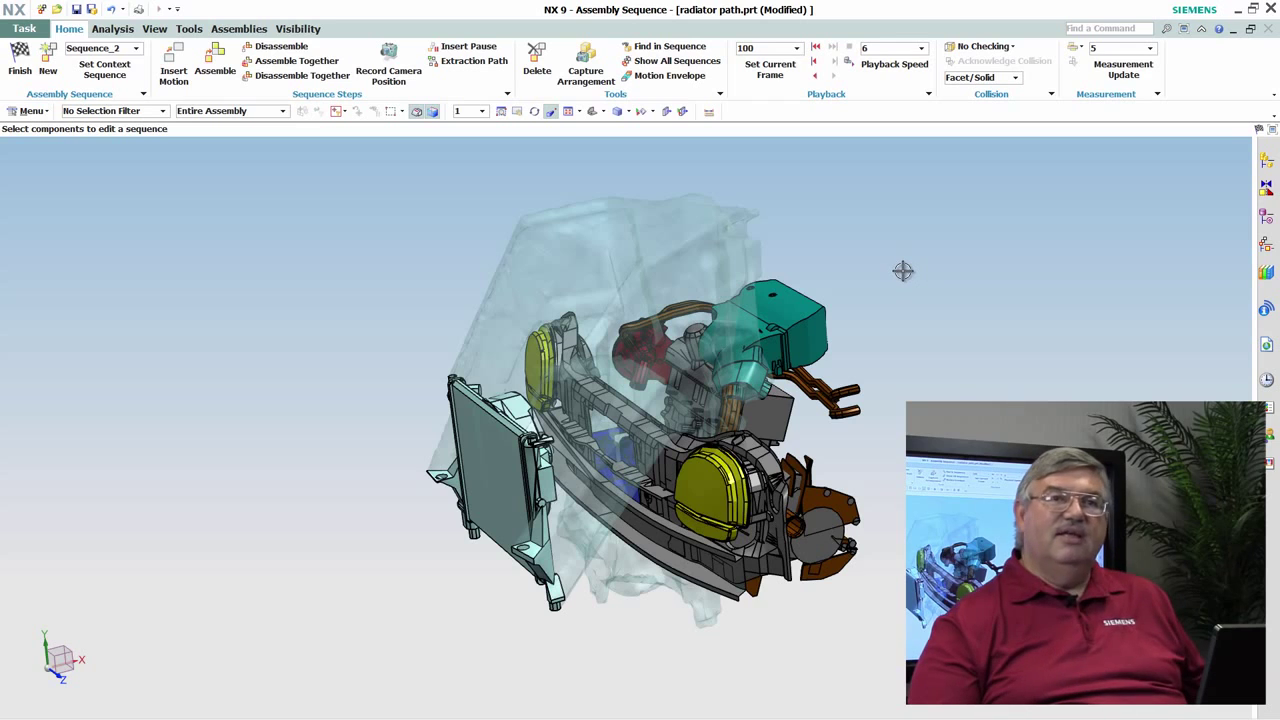
pyautogui.scroll(1, 907, 271)
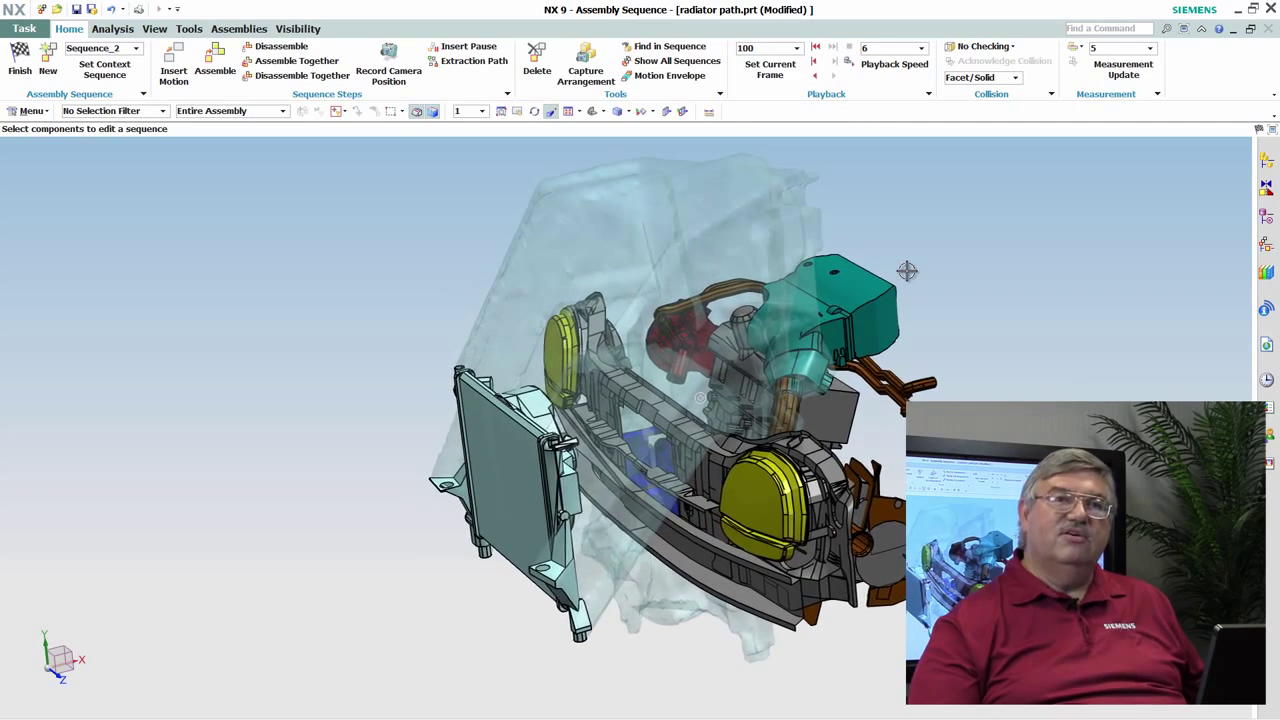
pyautogui.moveTo(907, 271)
pyautogui.mouseDown(button='middle')
pyautogui.moveTo(823, 263)
pyautogui.moveTo(917, 259)
pyautogui.mouseUp(button='middle')
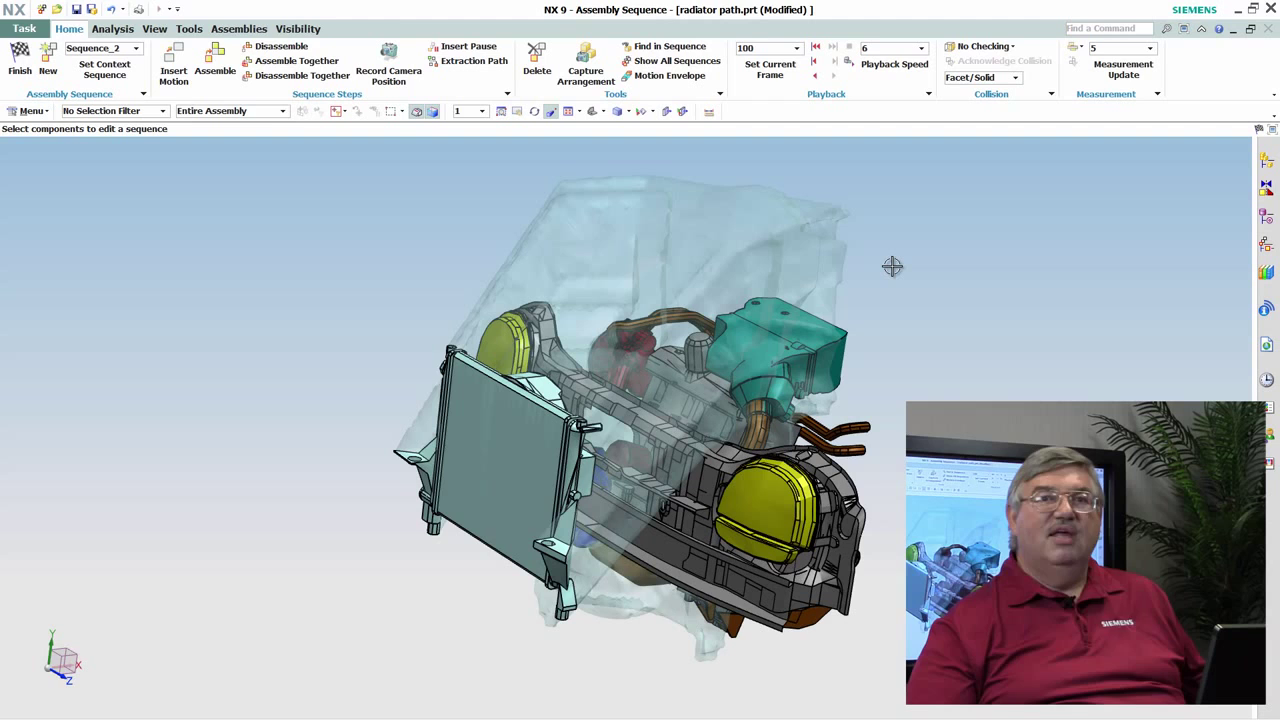
pyautogui.moveTo(889, 266); pyautogui.dragTo(887, 266, button='middle')
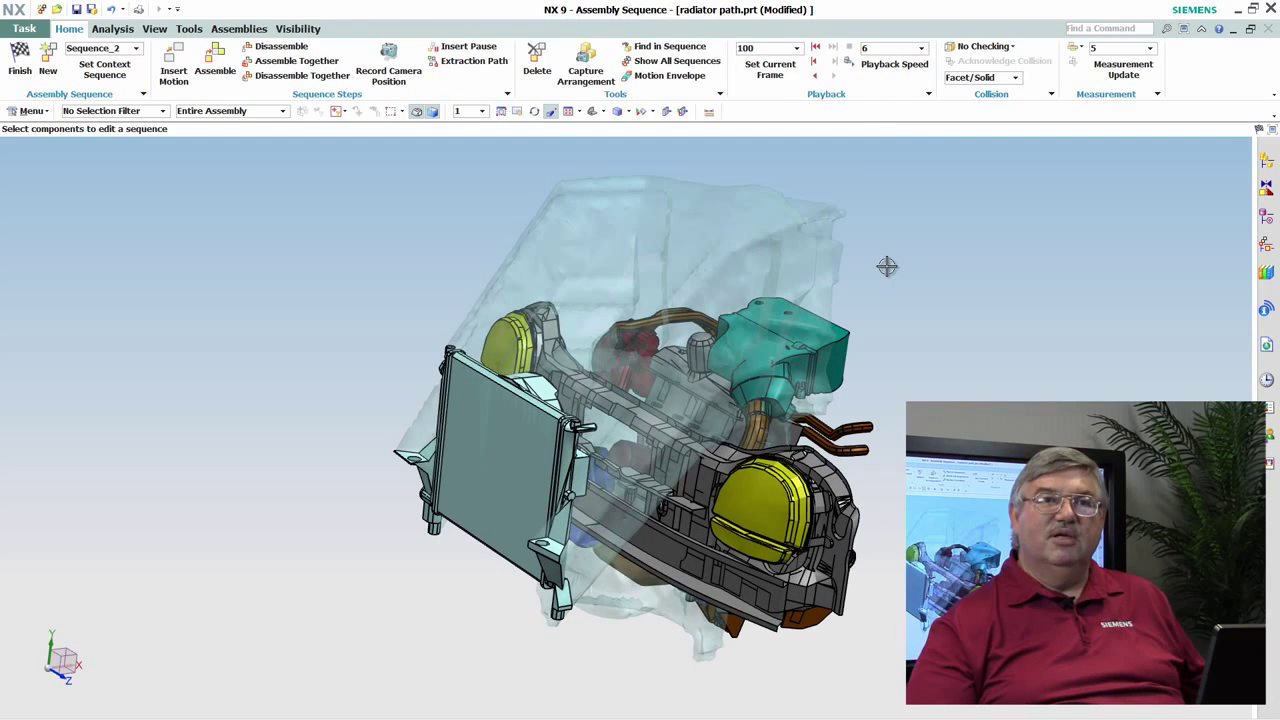